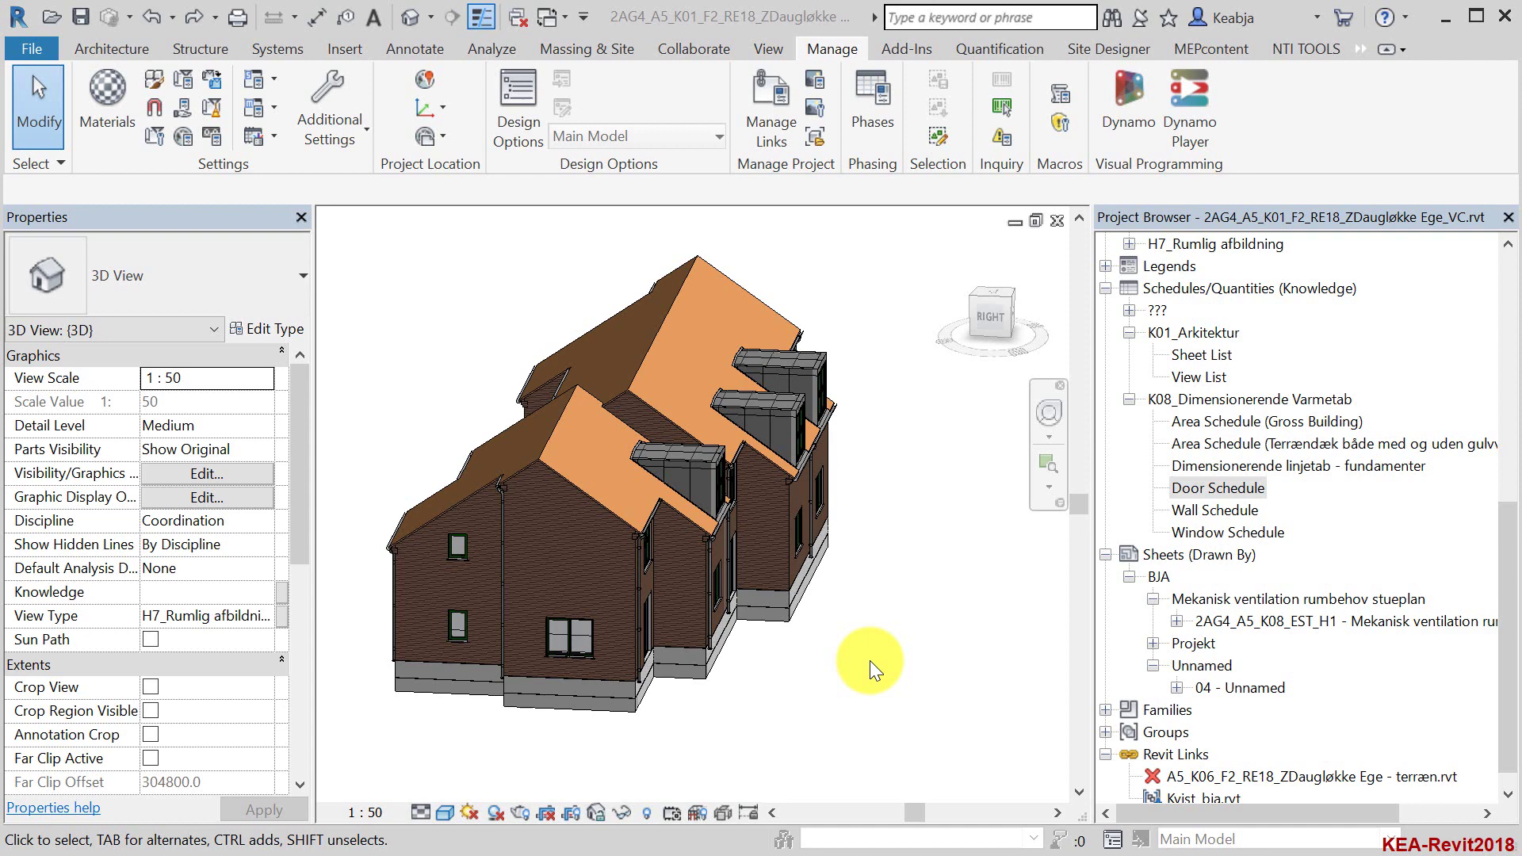
- Switch from the Revit house model to the DS 418-2011 PDF in Acrobat
{"action": "key", "text": "alt+Tab"}
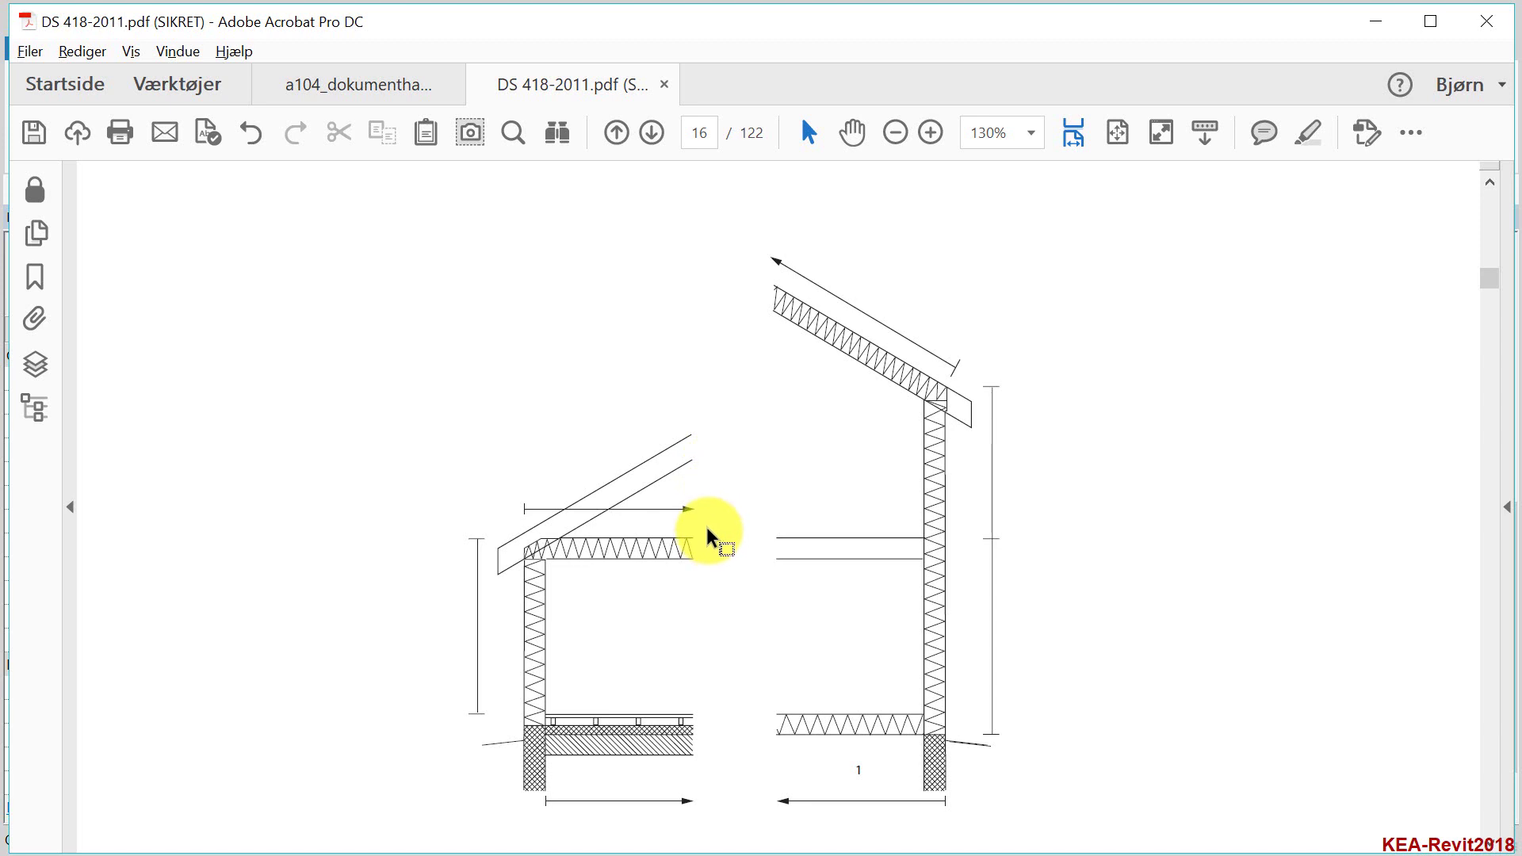
- Review the roof and wall section on page 16, then return to Revit
{"action": "key", "text": "alt+Tab"}
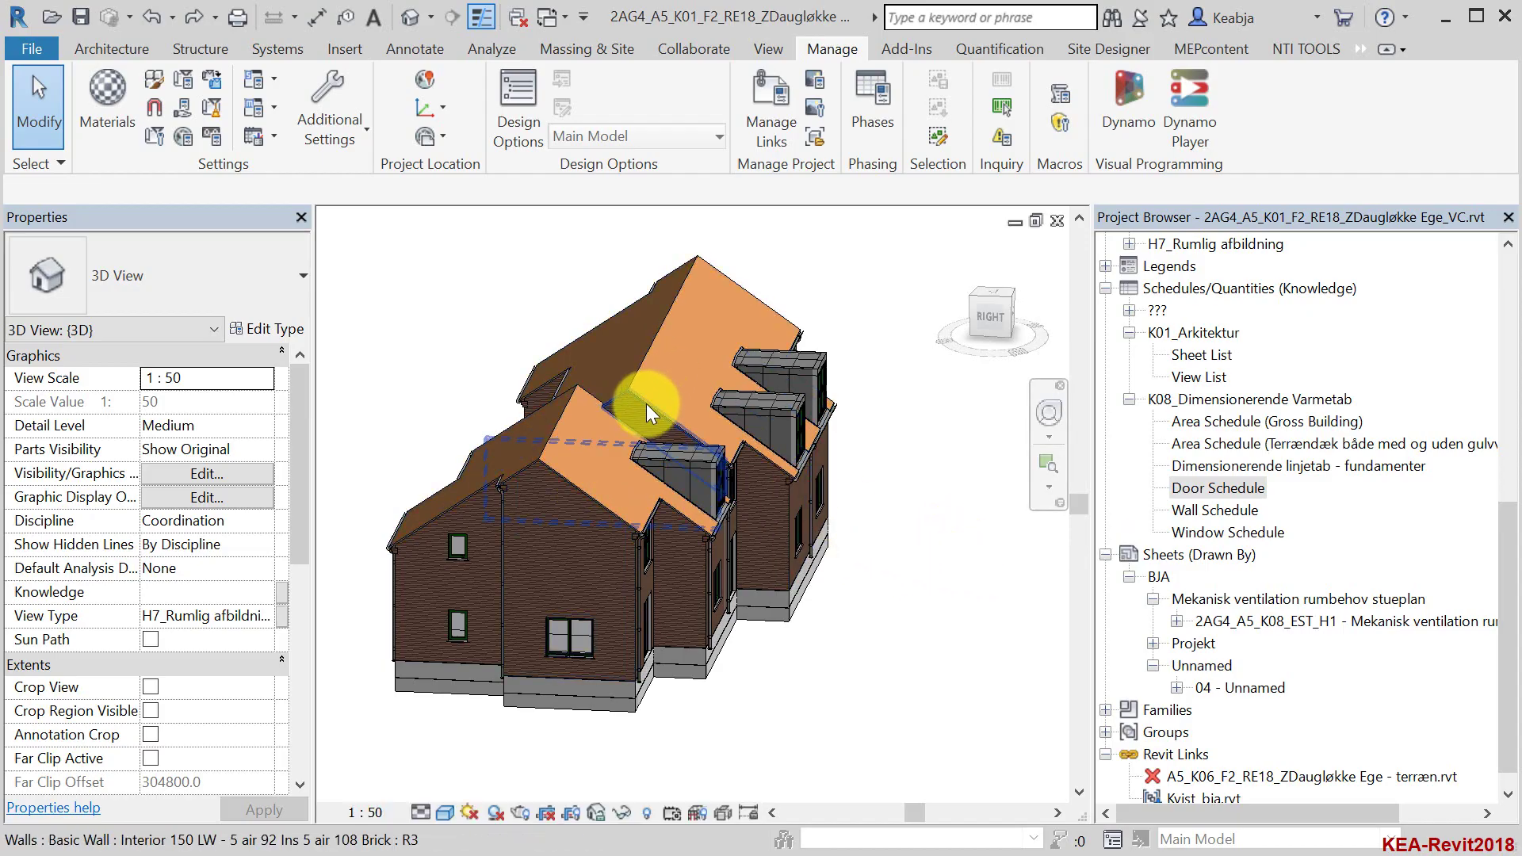
- Select the front roof (84.241 m²) and rear roof (157.022 m²) to read their areas
{"action": "left_click", "coordinate": [554, 463]}
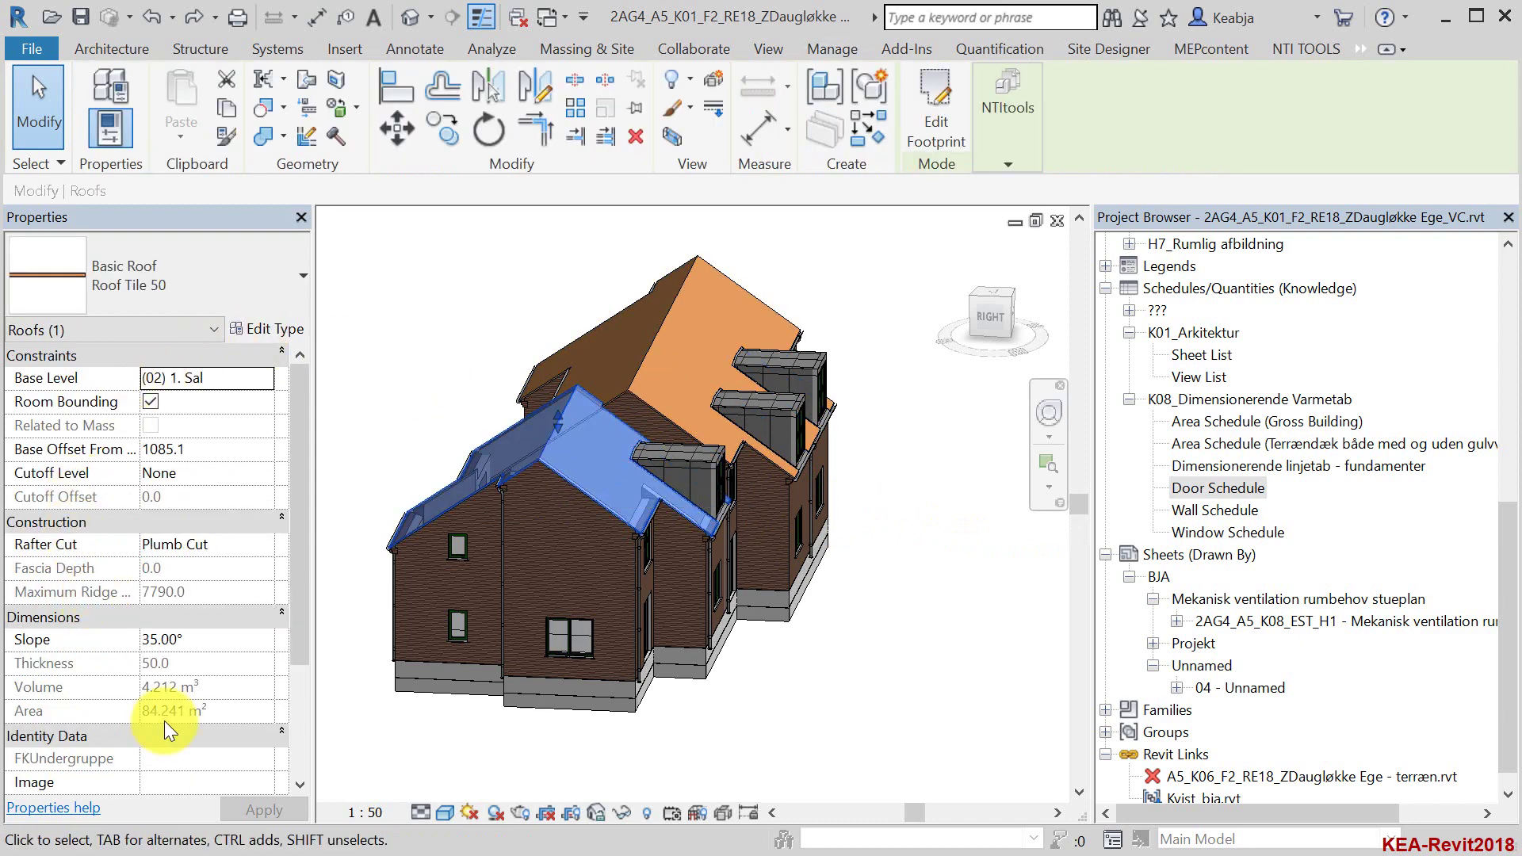
{"action": "left_click", "coordinate": [735, 279]}
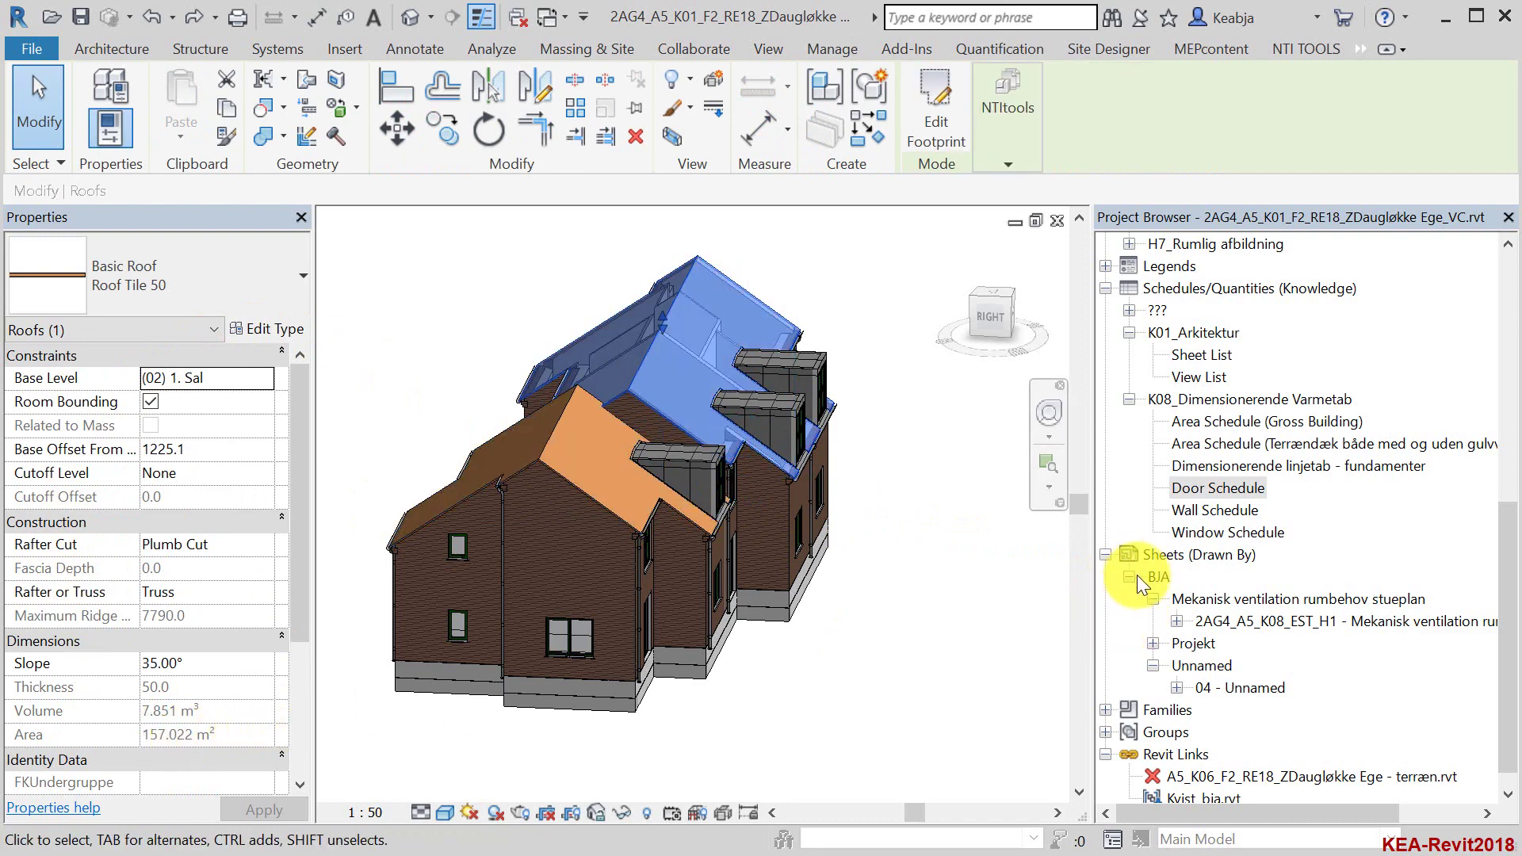
- Create a new schedule from Schedules/Quantities with Roofs as the category
{"action": "right_click", "coordinate": [1225, 284]}
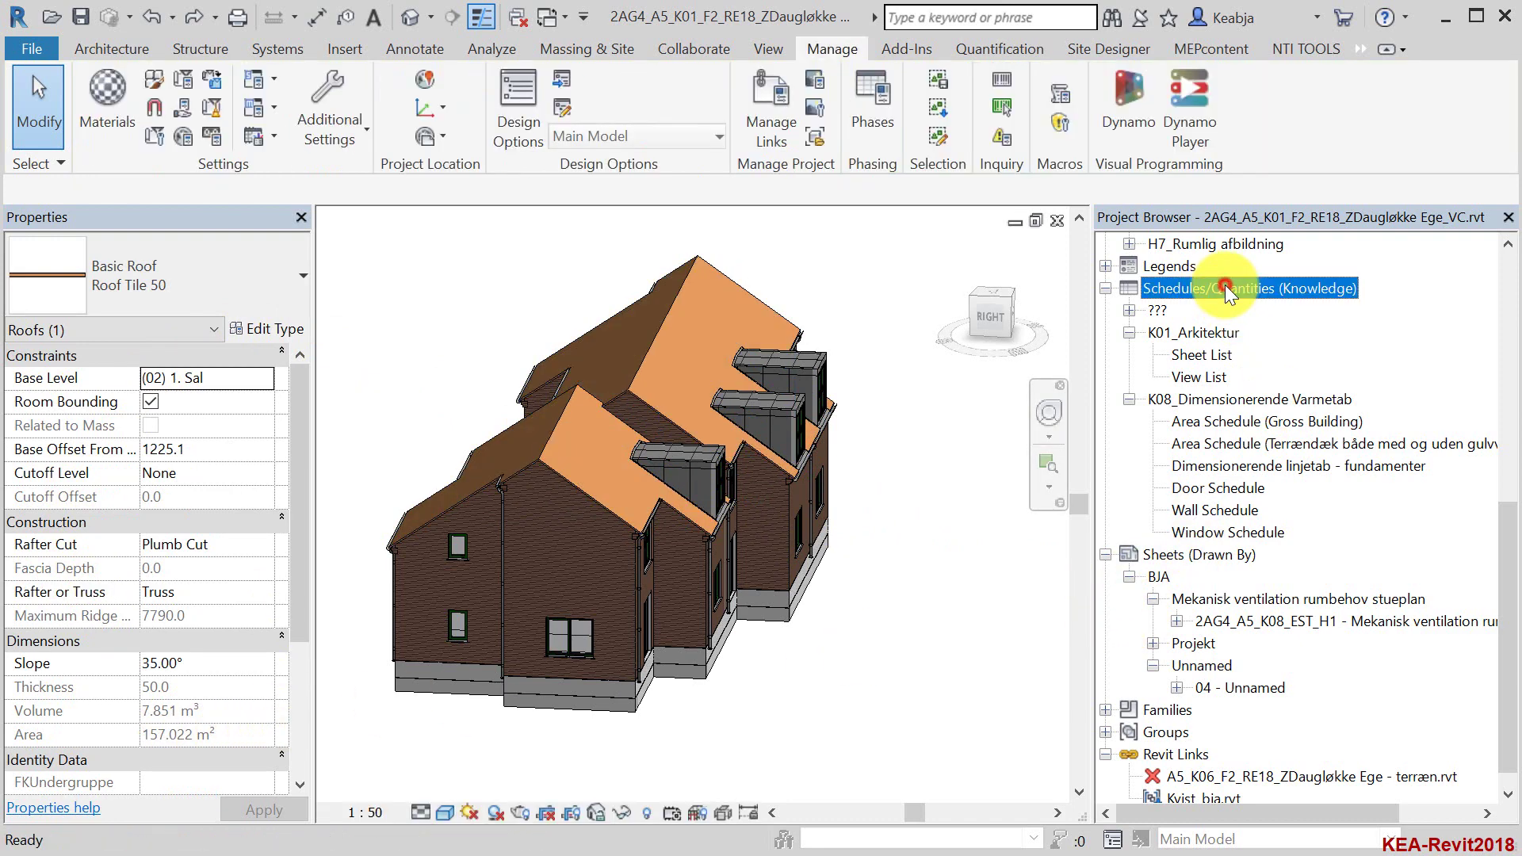
{"action": "left_click", "coordinate": [1302, 300]}
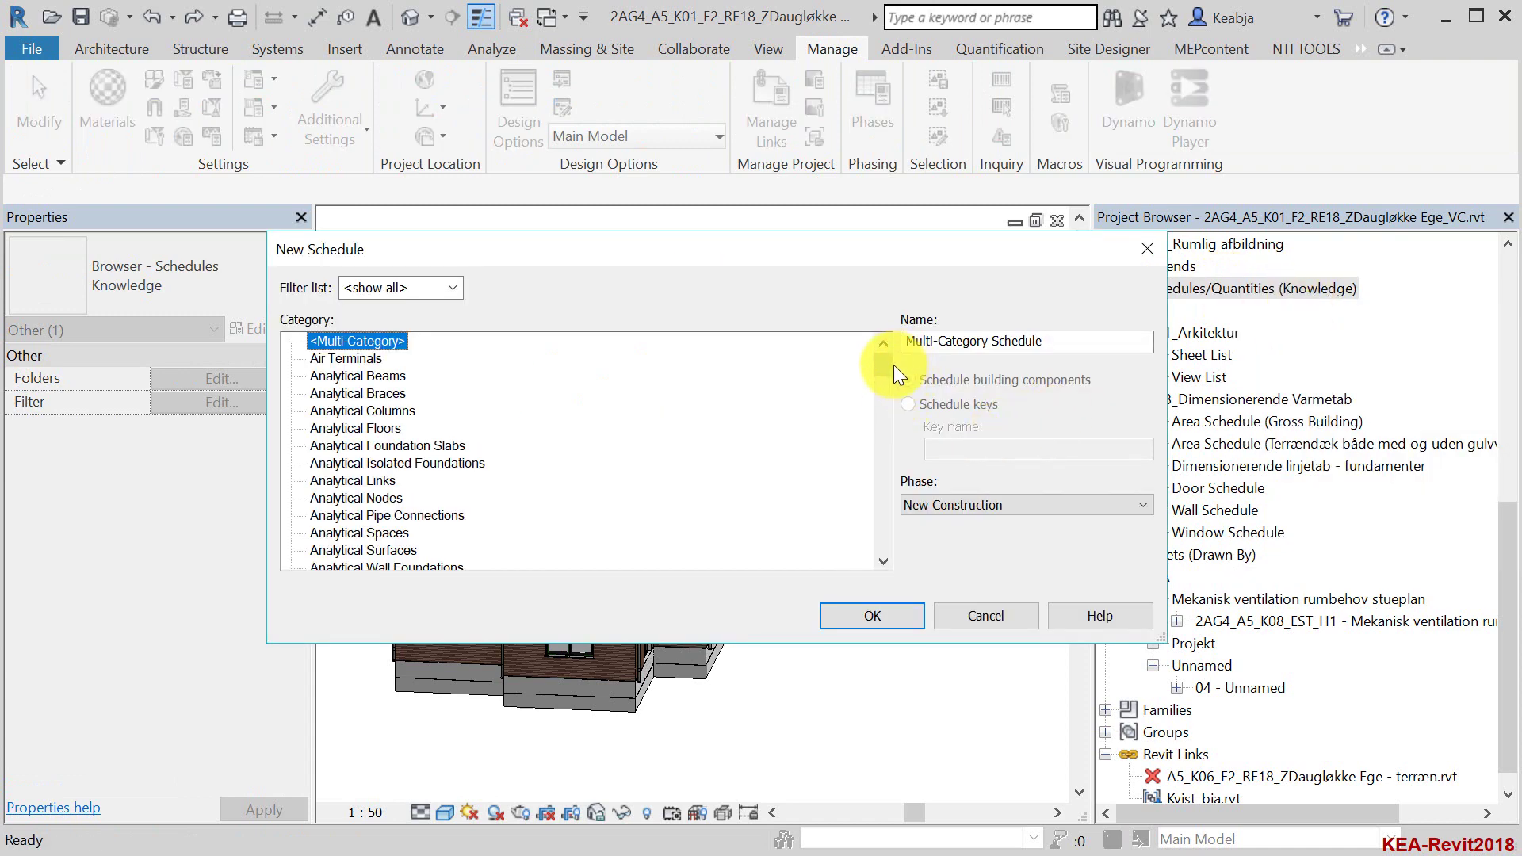
{"action": "left_click_drag", "start_coordinate": [886, 366], "coordinate": [852, 509]}
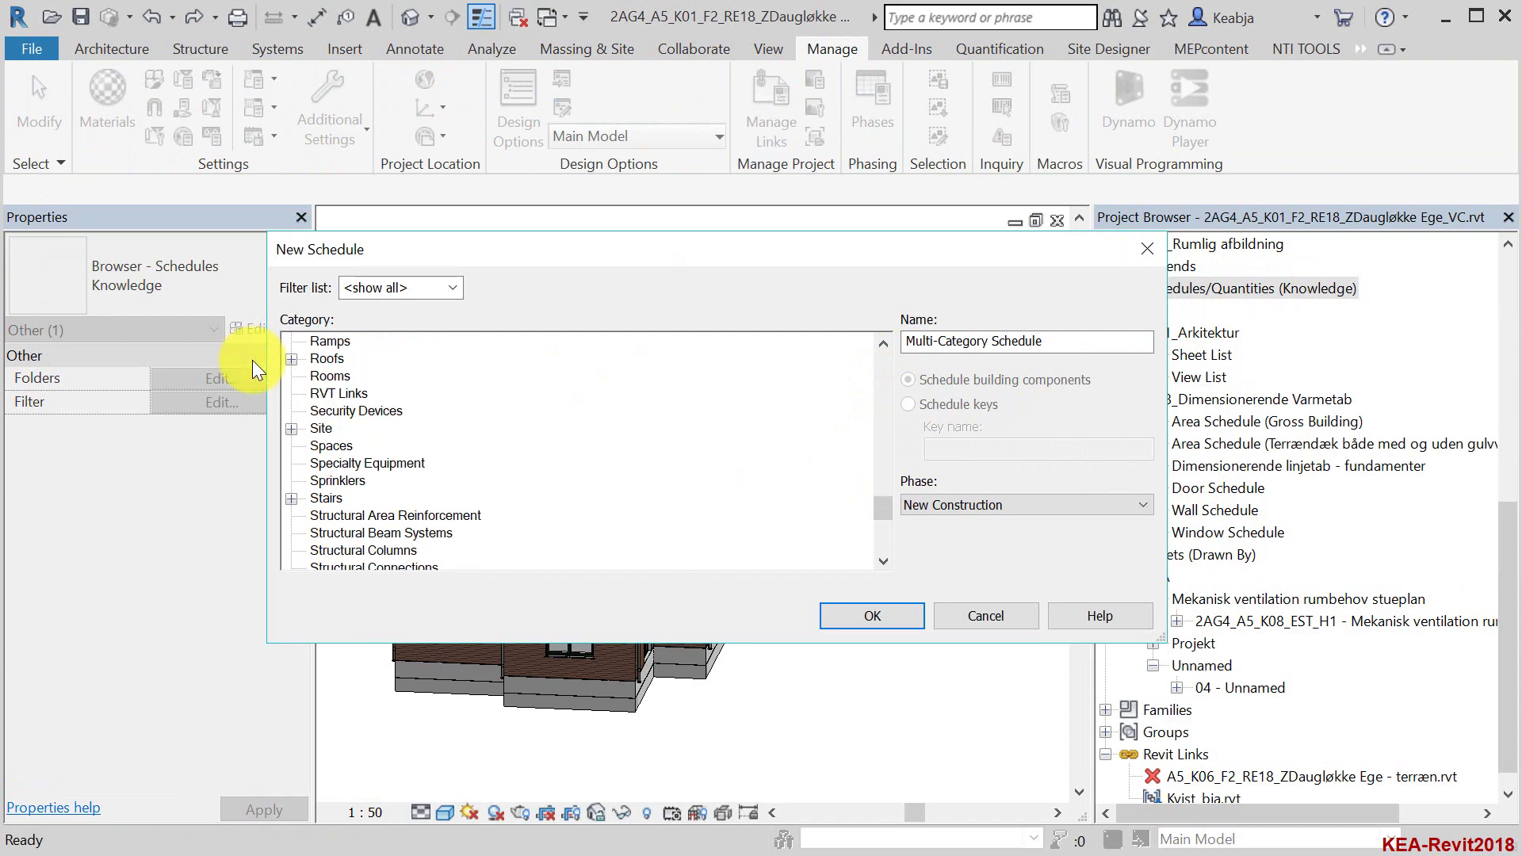
{"action": "left_click", "coordinate": [328, 358]}
- Add the Family and Type, Area and U_Value fields to the roof schedule
{"action": "left_click", "coordinate": [882, 605]}
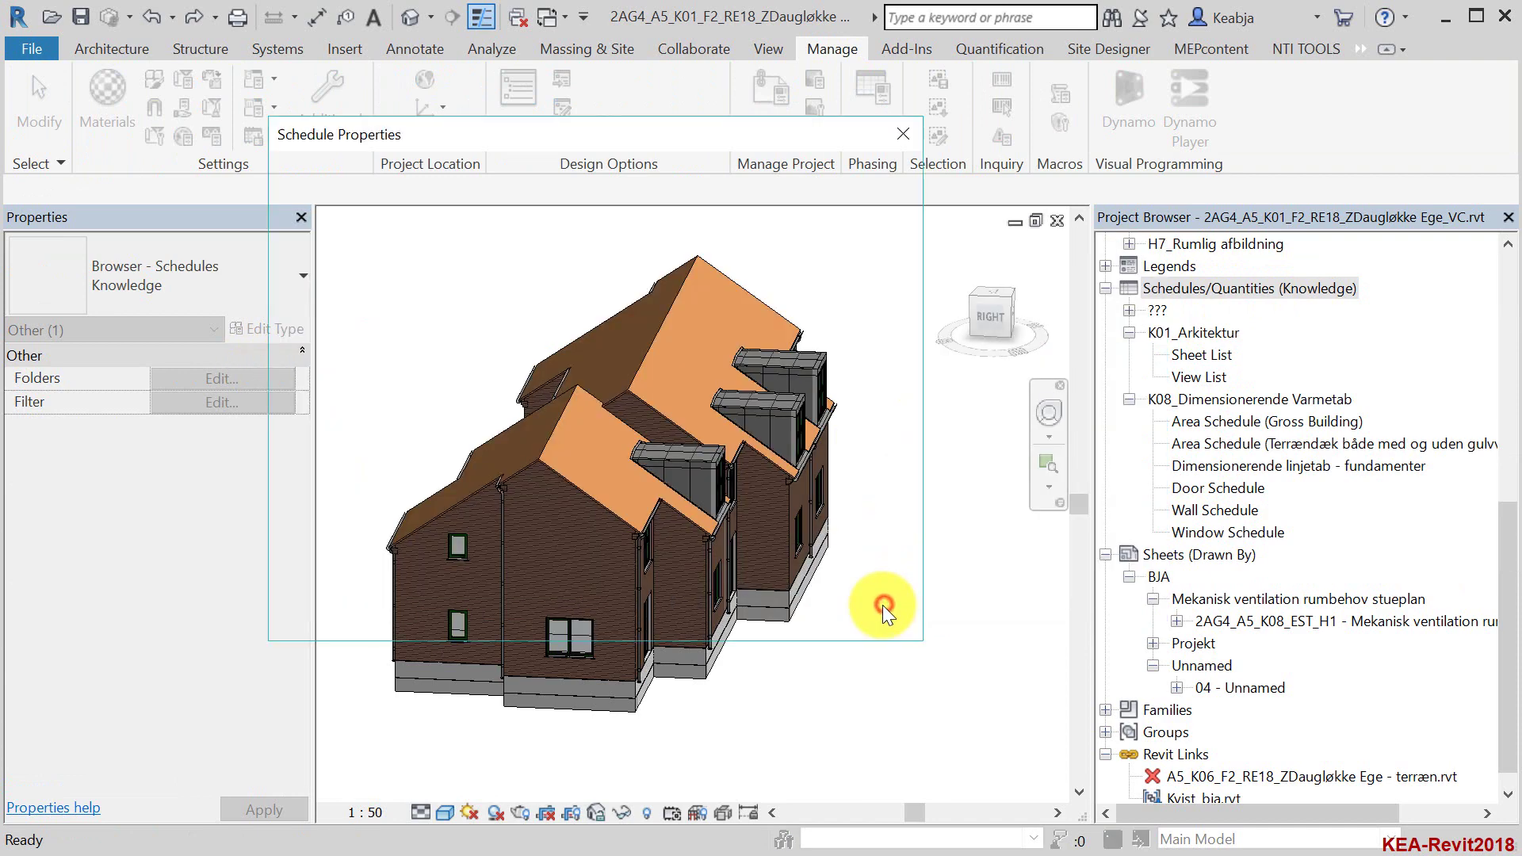
{"action": "mouse_move", "coordinate": [545, 321]}
{"action": "left_mouse_down"}
{"action": "mouse_move", "coordinate": [545, 390]}
{"action": "mouse_move", "coordinate": [520, 377]}
{"action": "left_mouse_up"}
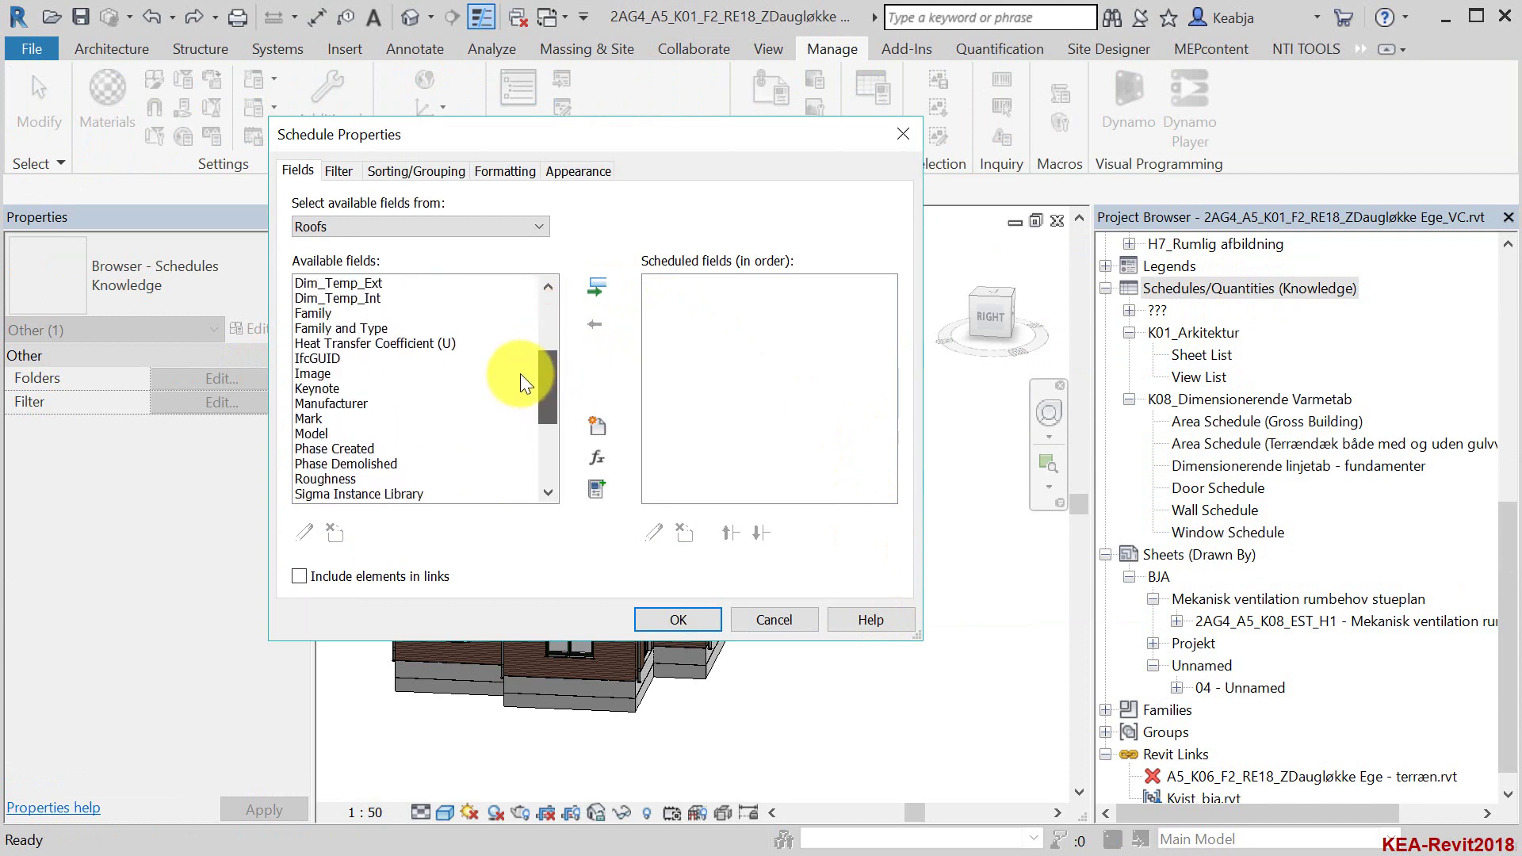
{"action": "left_click", "coordinate": [322, 329]}
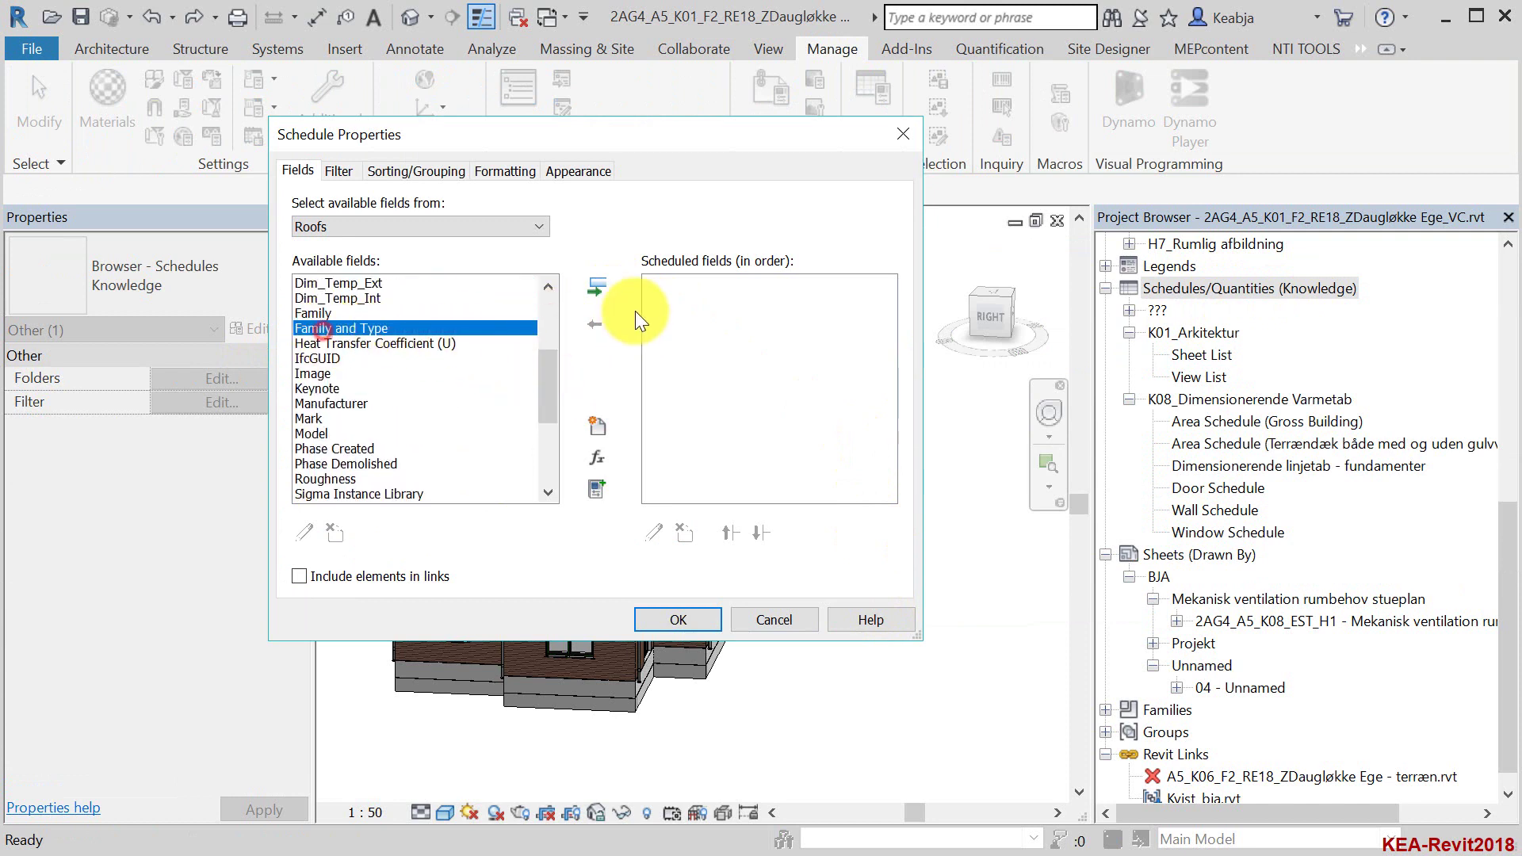
{"action": "left_click", "coordinate": [596, 287]}
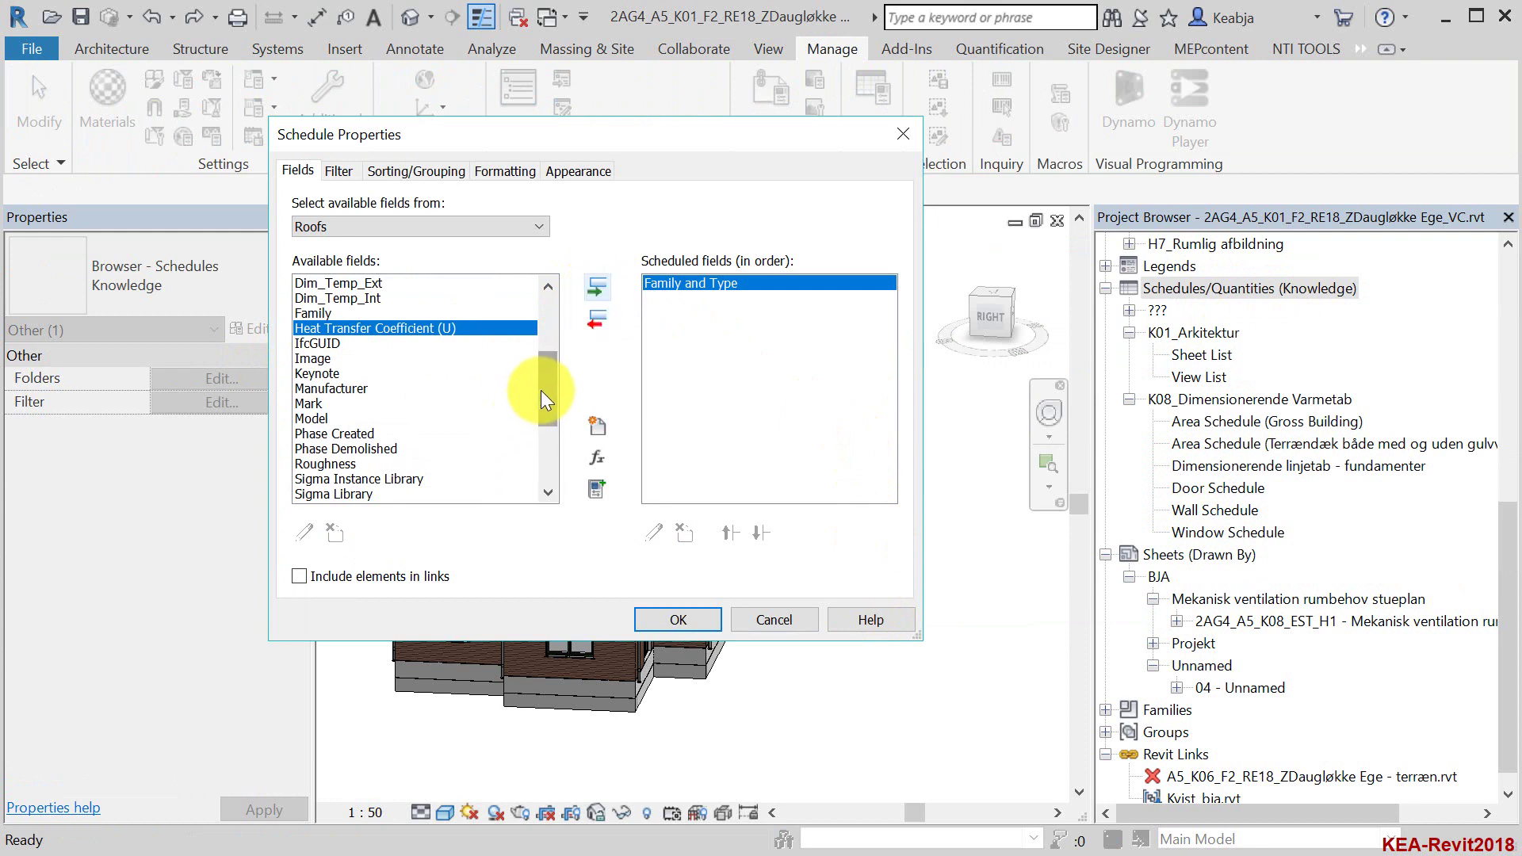
{"action": "left_click_drag", "start_coordinate": [544, 387], "coordinate": [552, 335]}
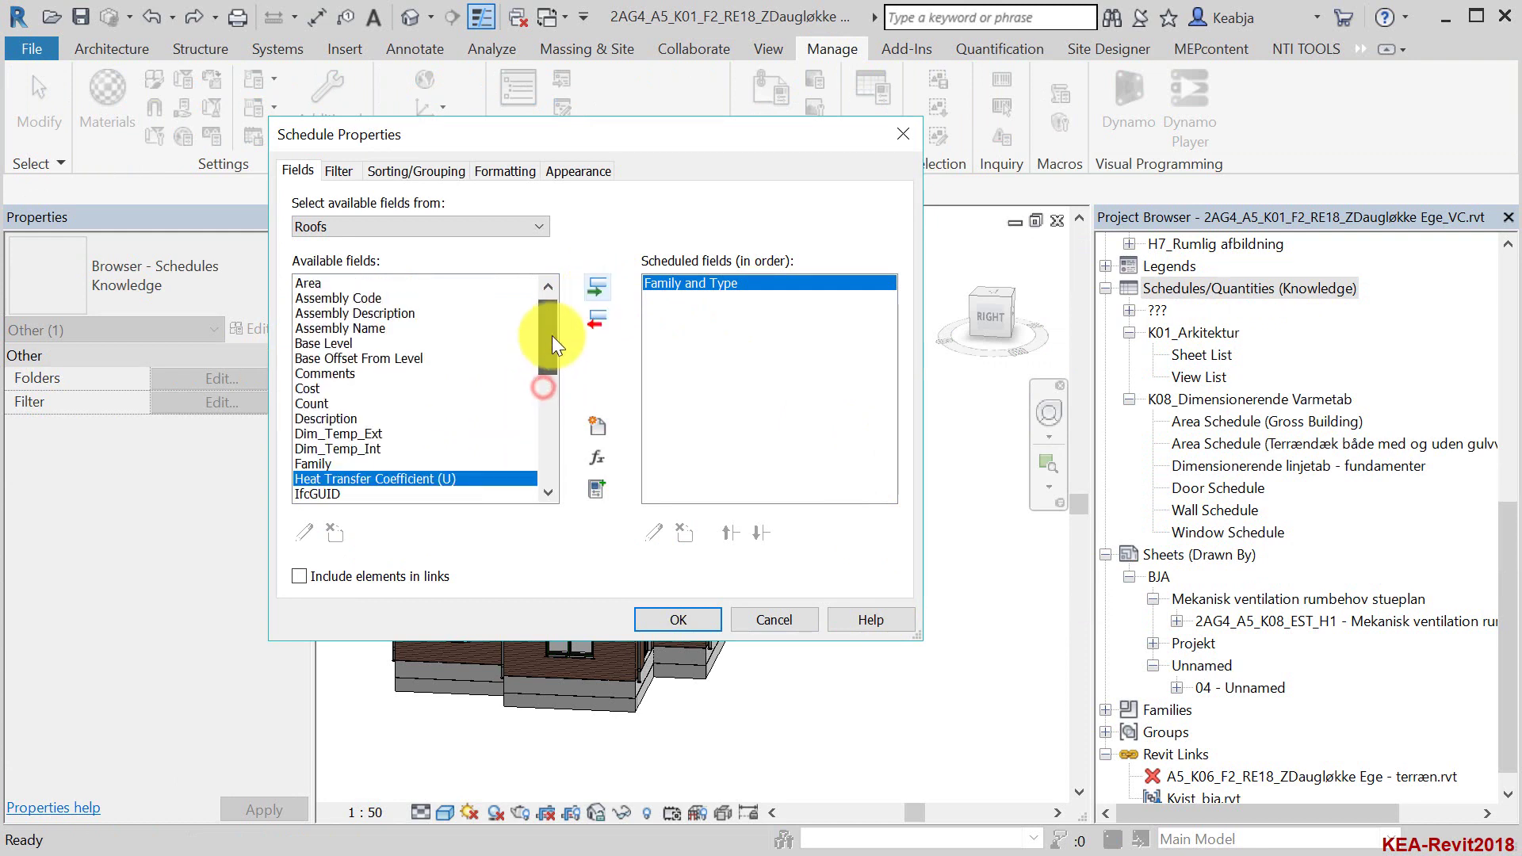
{"action": "left_click", "coordinate": [314, 283]}
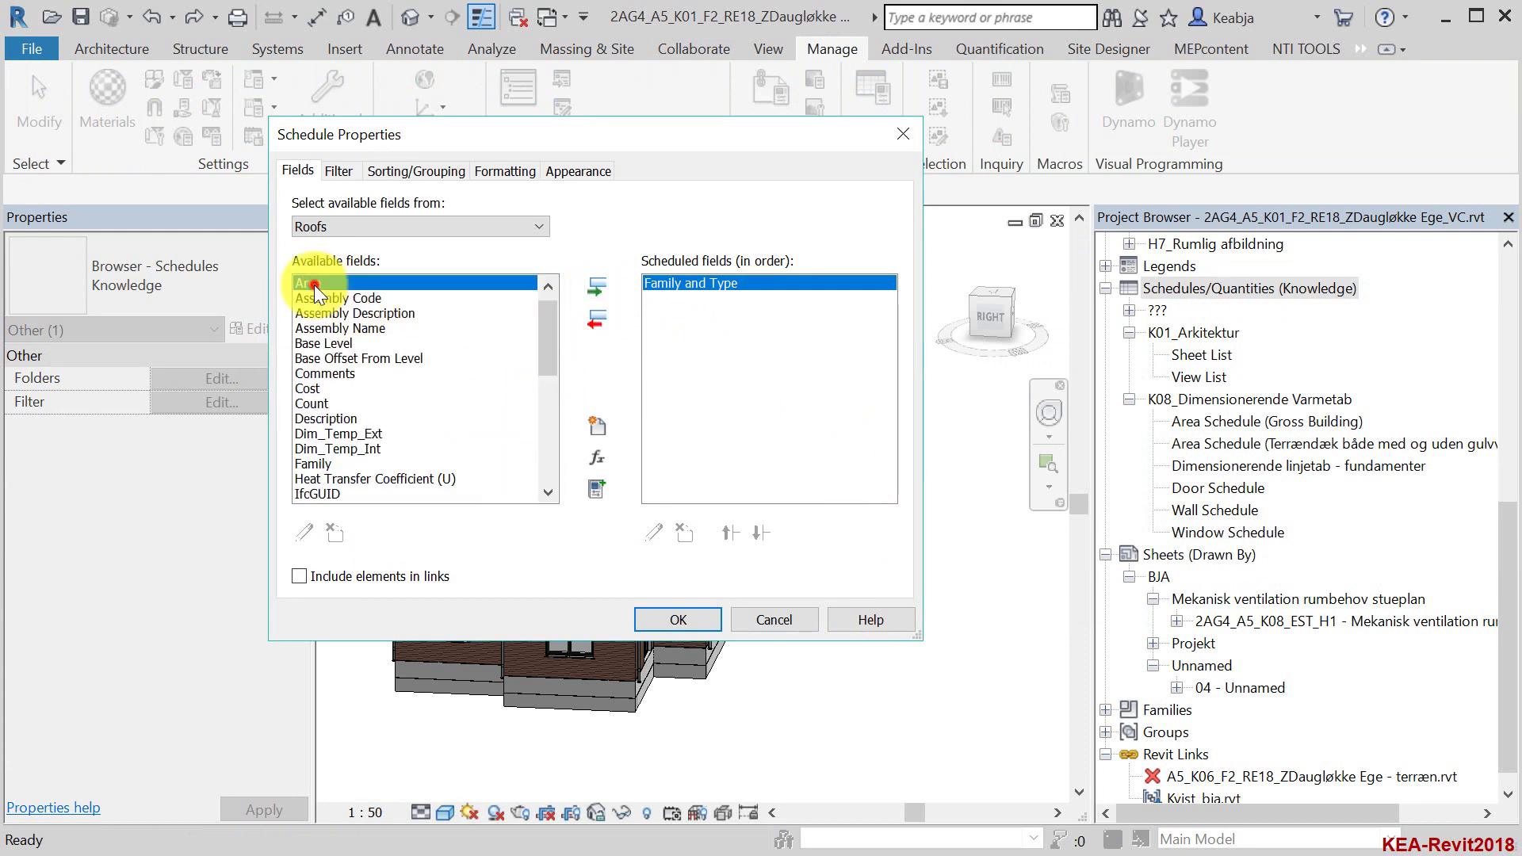
{"action": "left_click", "coordinate": [598, 287]}
{"action": "left_click_drag", "start_coordinate": [549, 339], "coordinate": [539, 484]}
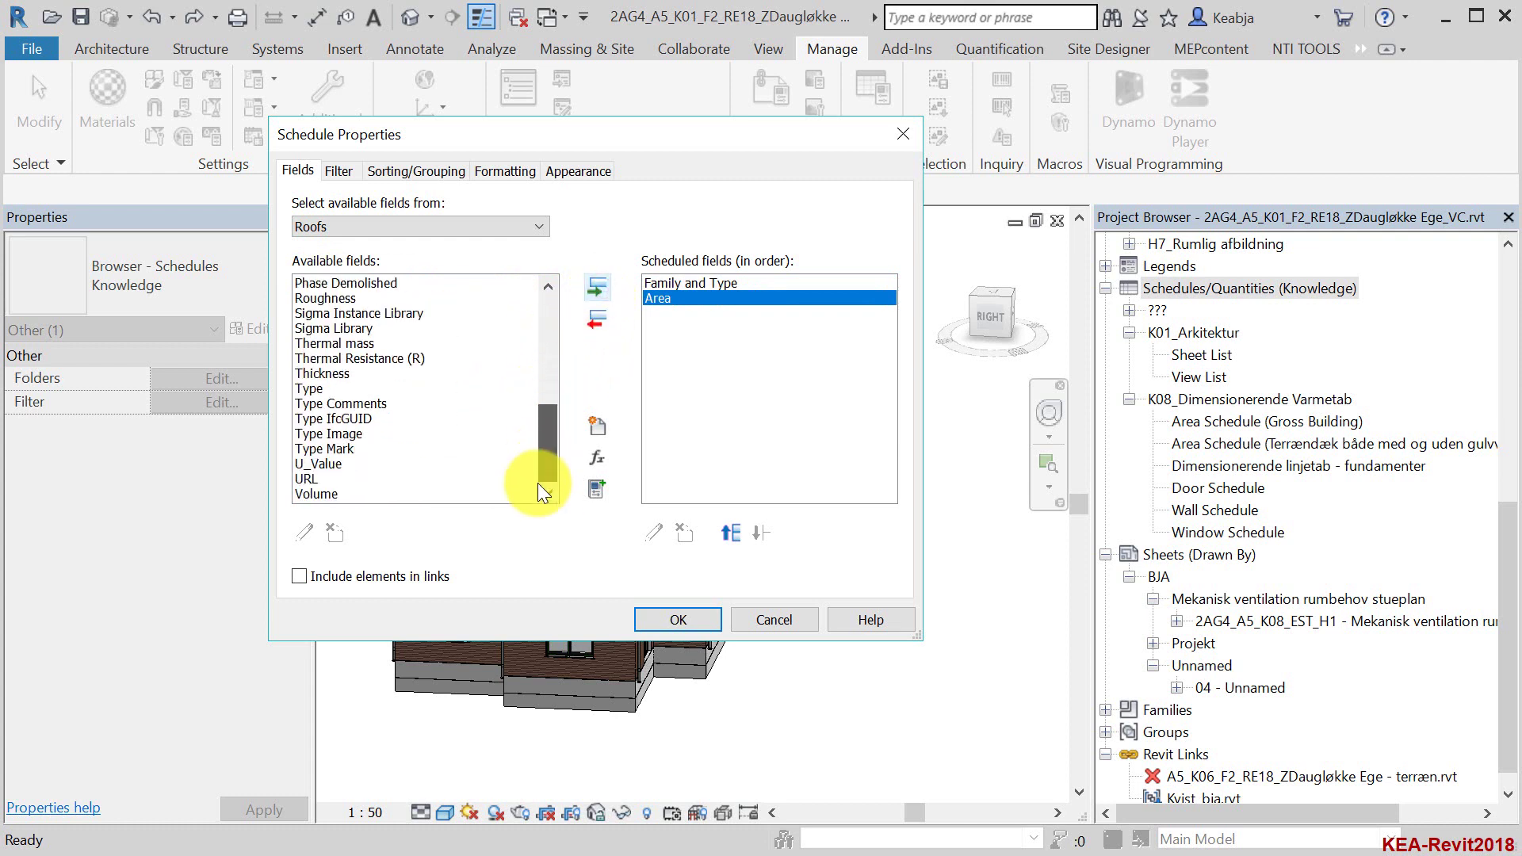
{"action": "left_click", "coordinate": [330, 462]}
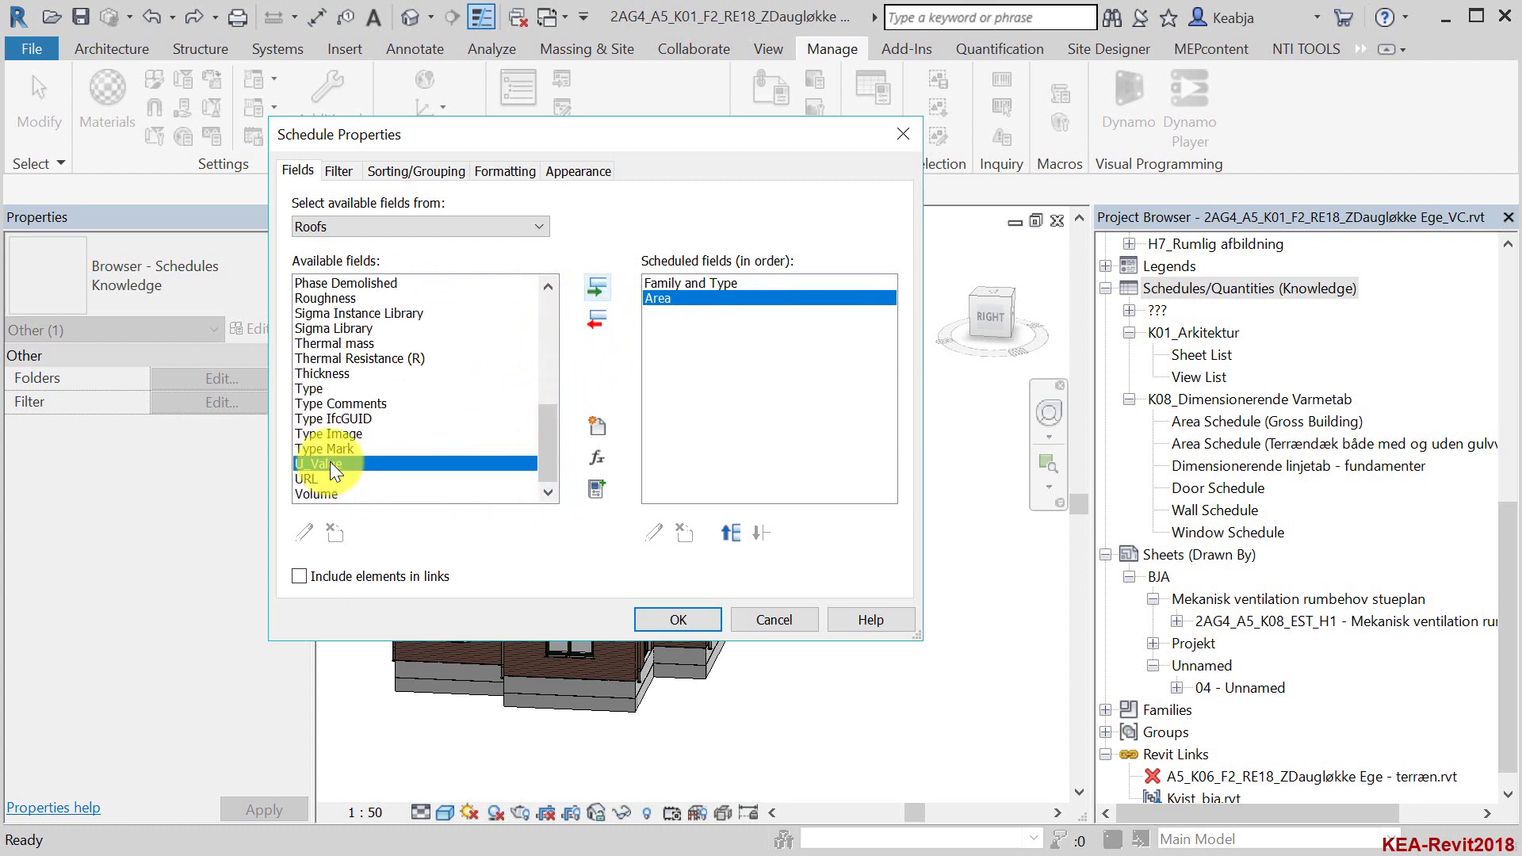
{"action": "left_click", "coordinate": [593, 290]}
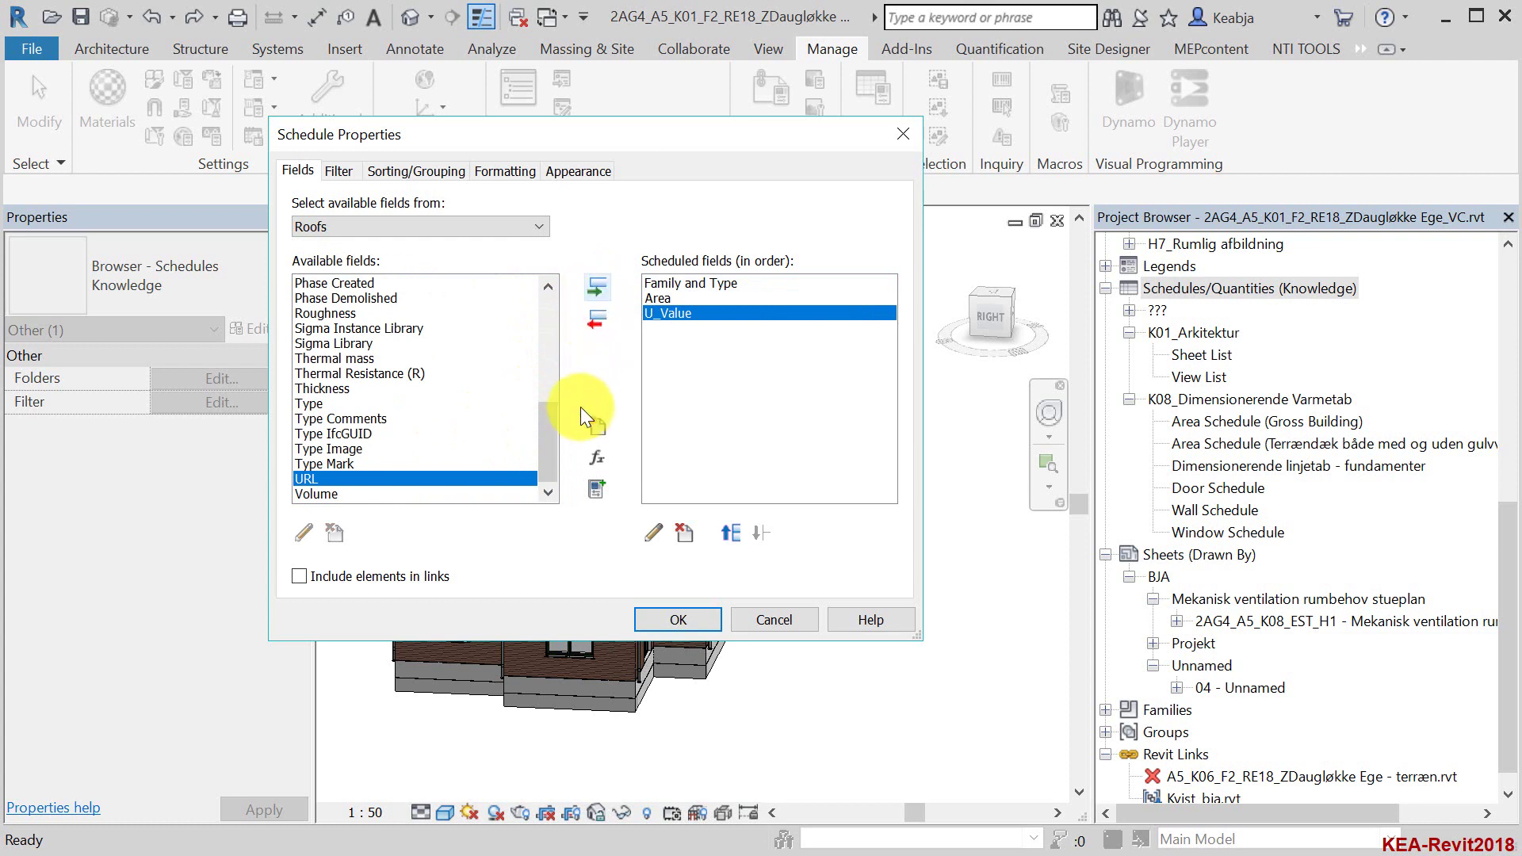
- Add Dim_Temp_Int and Dim_Temp_Ext, with Int above Ext, and begin a calculated parameter
{"action": "left_click_drag", "start_coordinate": [545, 461], "coordinate": [548, 364]}
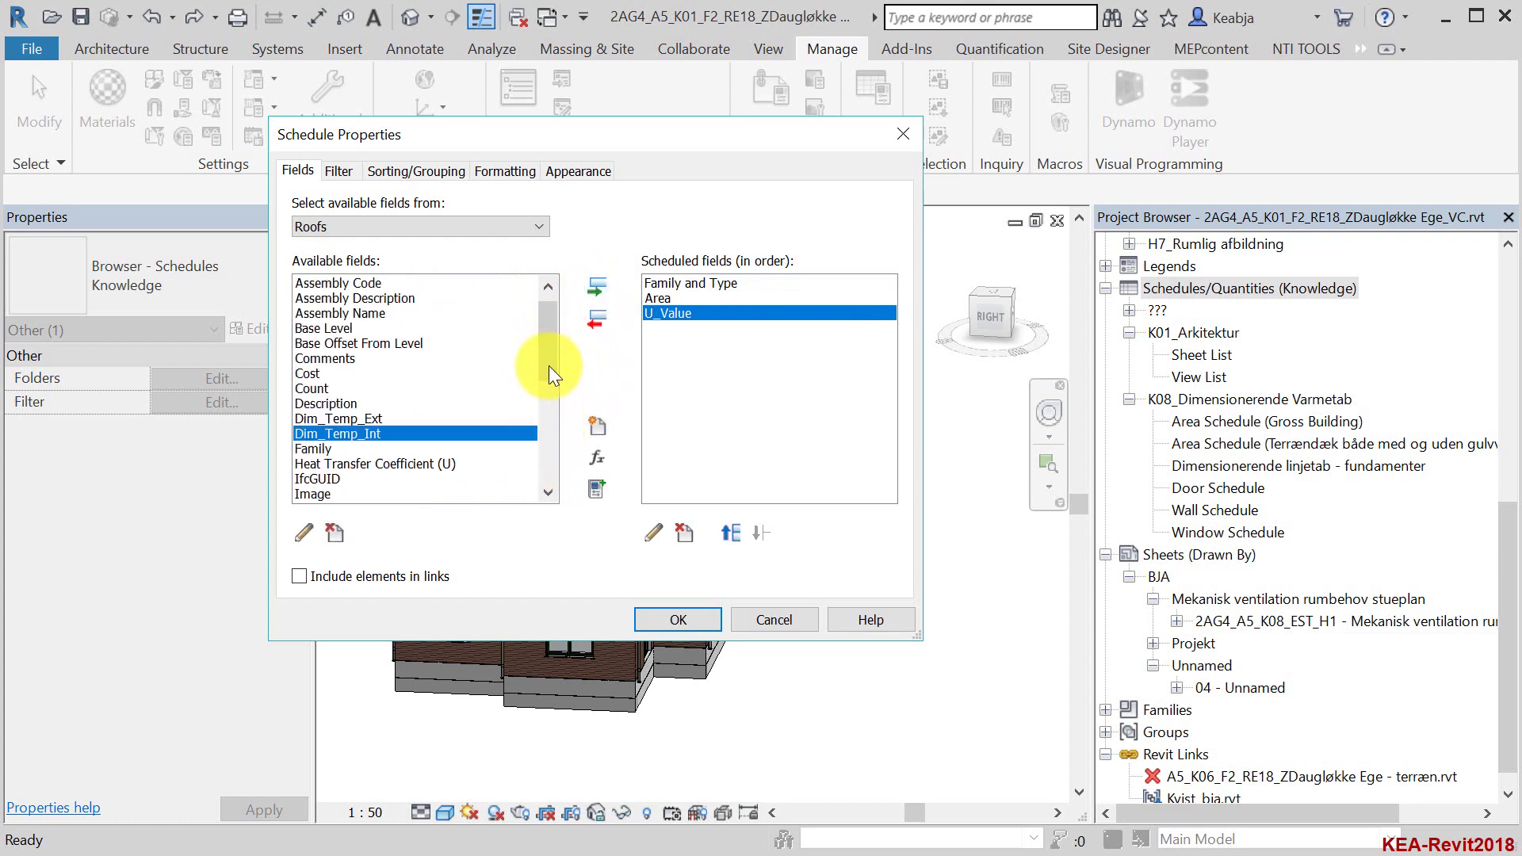
{"action": "left_click", "coordinate": [392, 417], "text": "shift"}
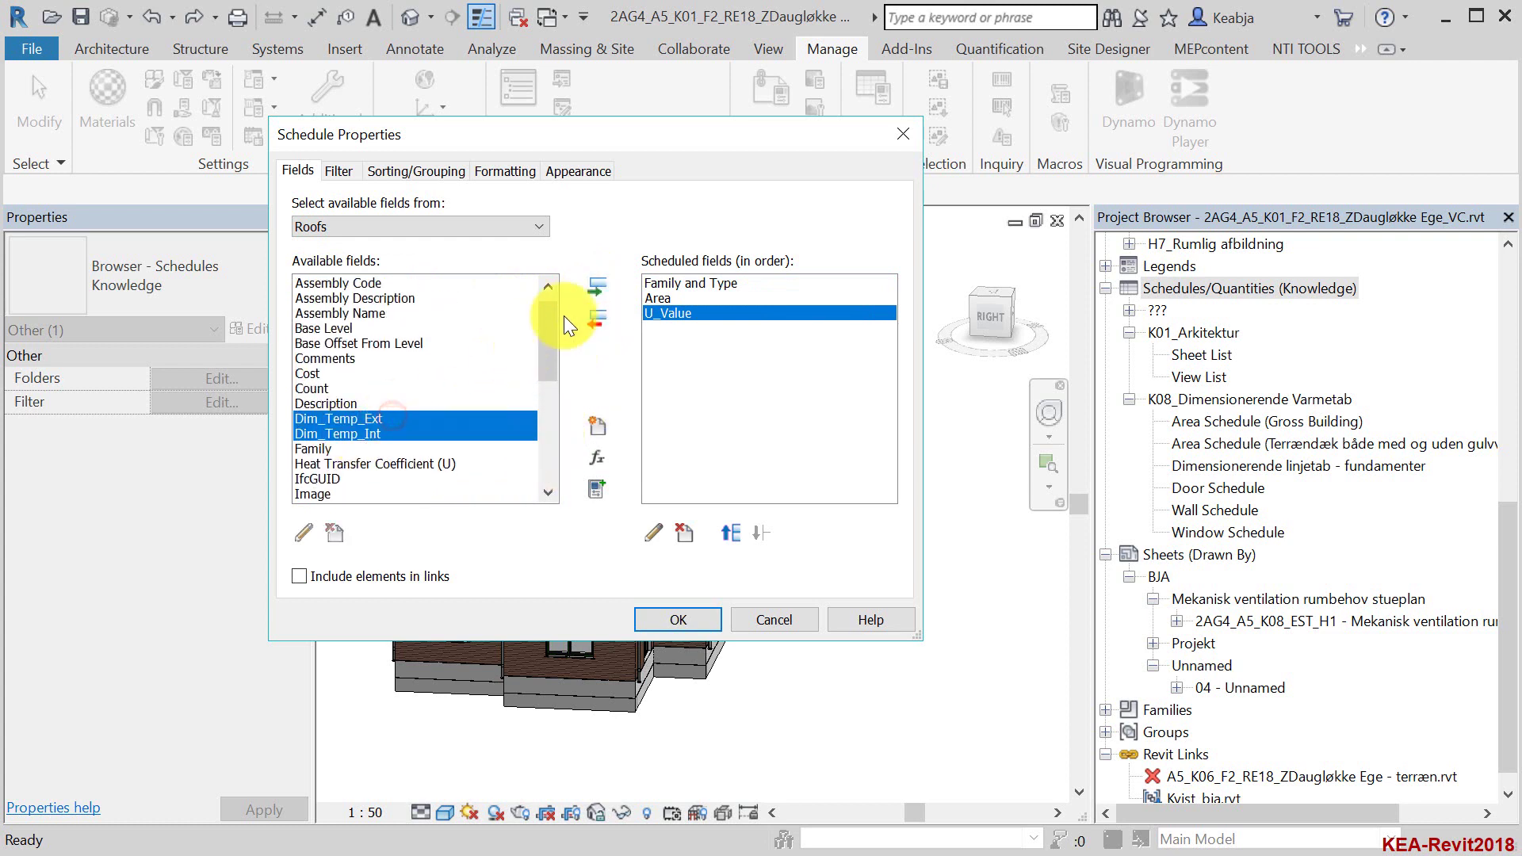
{"action": "left_click", "coordinate": [604, 278]}
{"action": "left_click", "coordinate": [716, 344]}
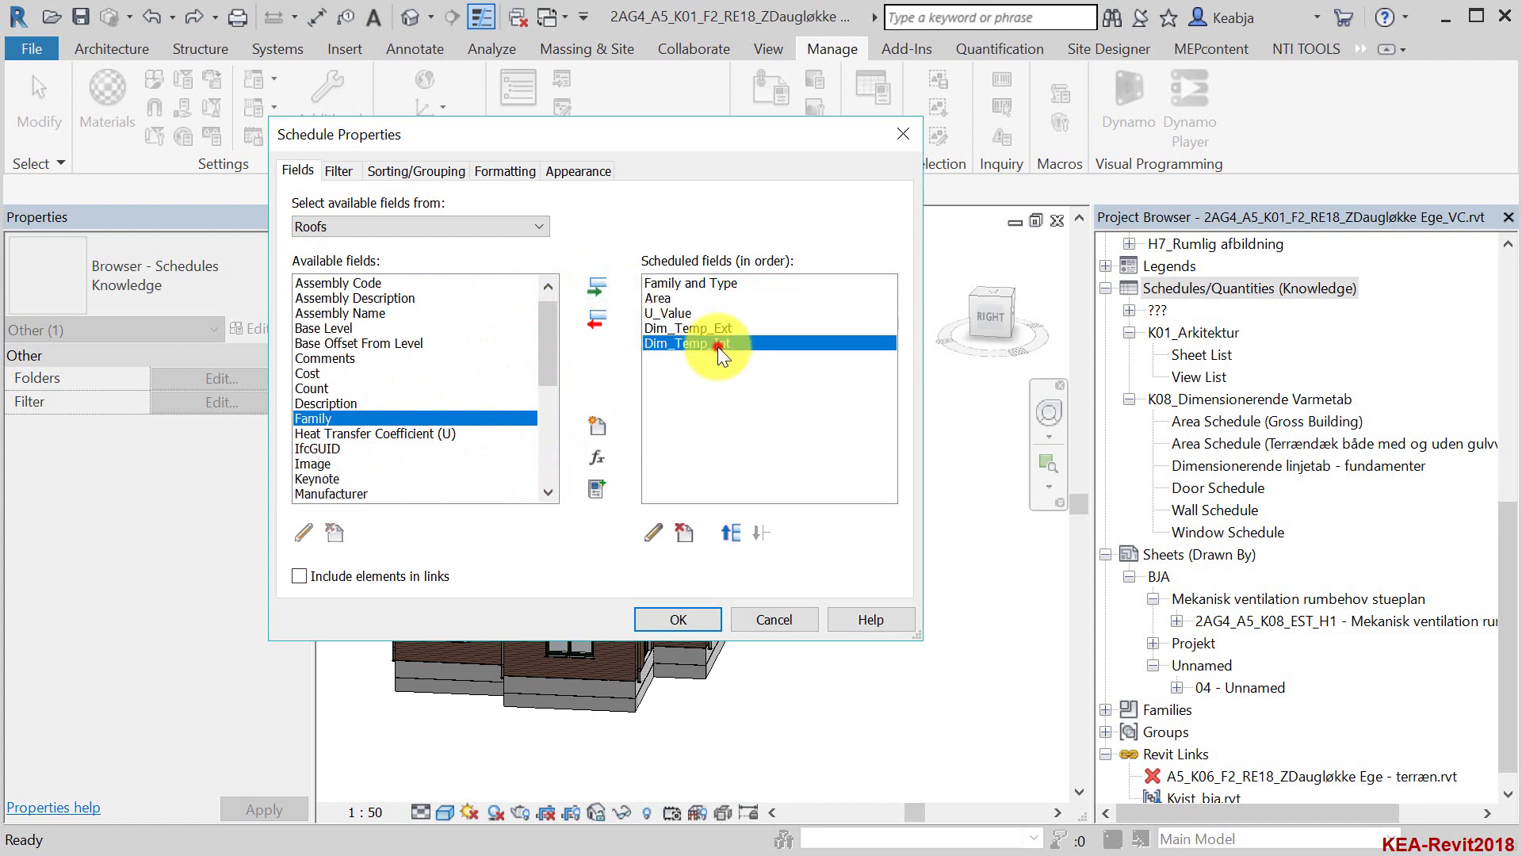
{"action": "left_click", "coordinate": [735, 526]}
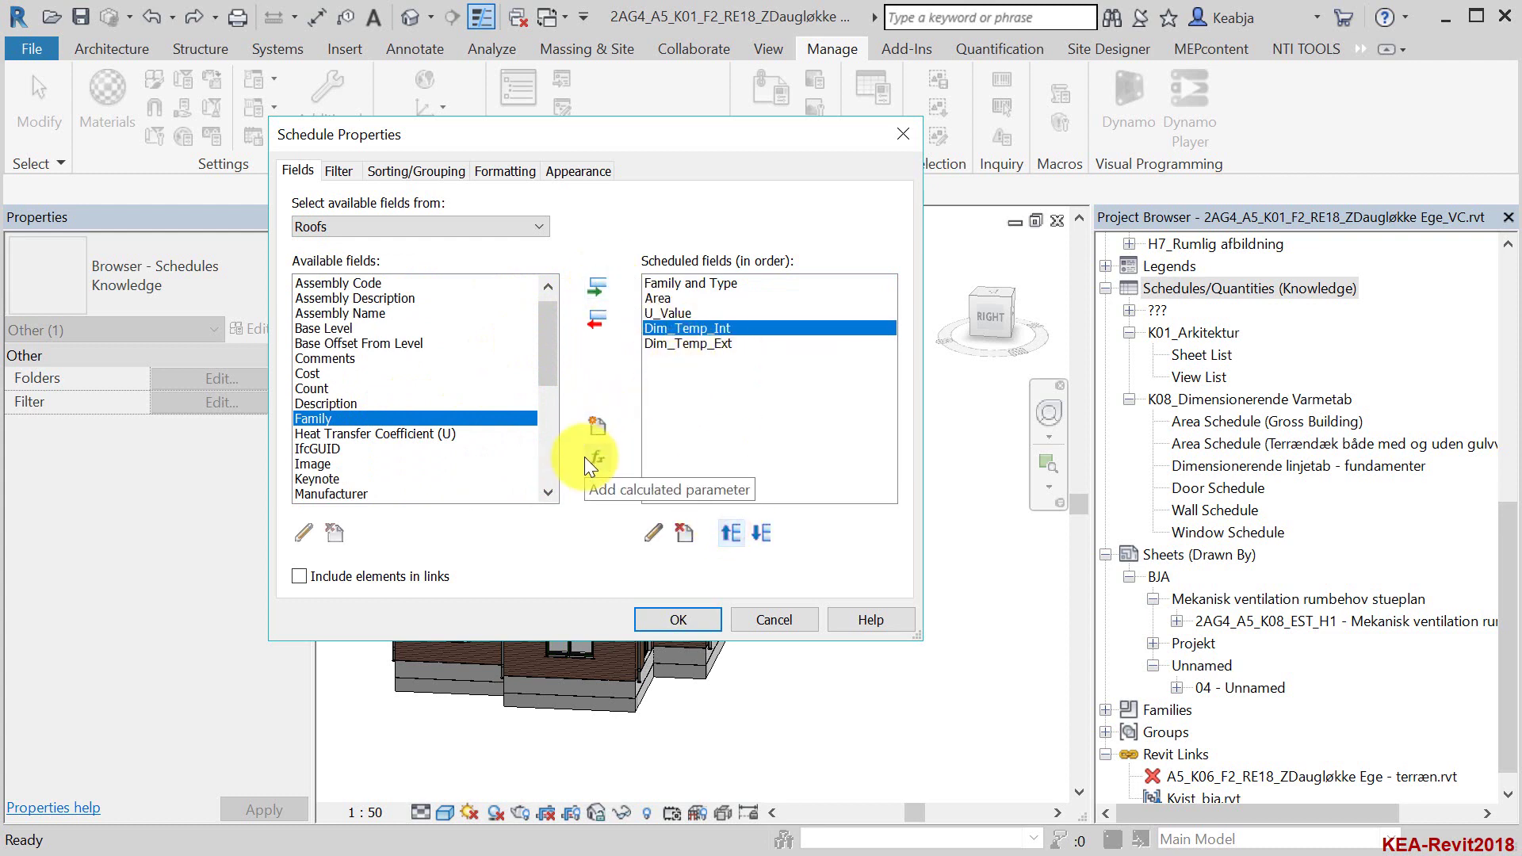
{"action": "left_click", "coordinate": [692, 298]}
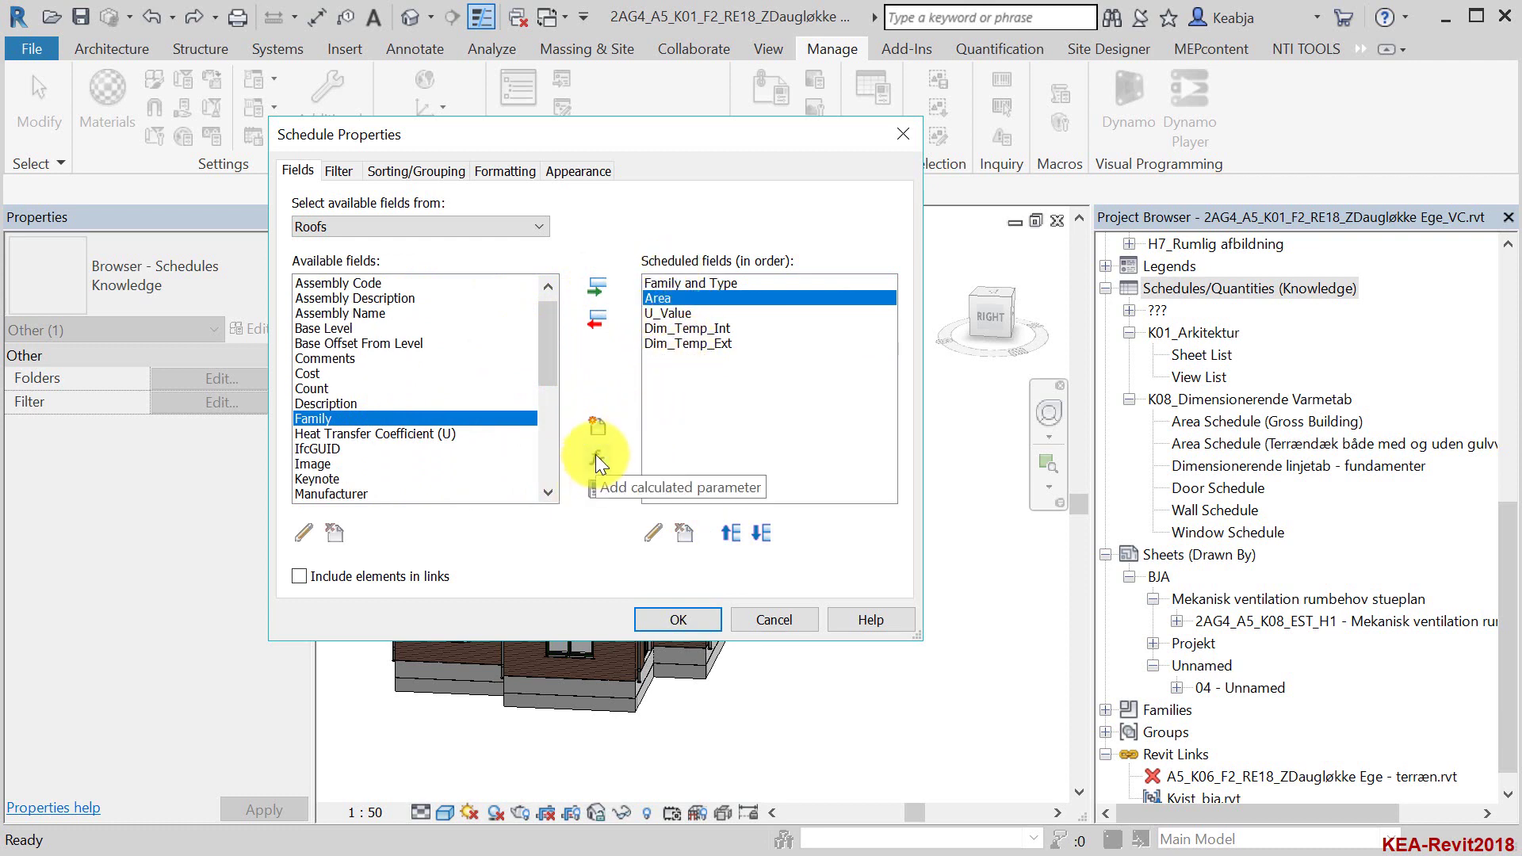
{"action": "left_click", "coordinate": [655, 346]}
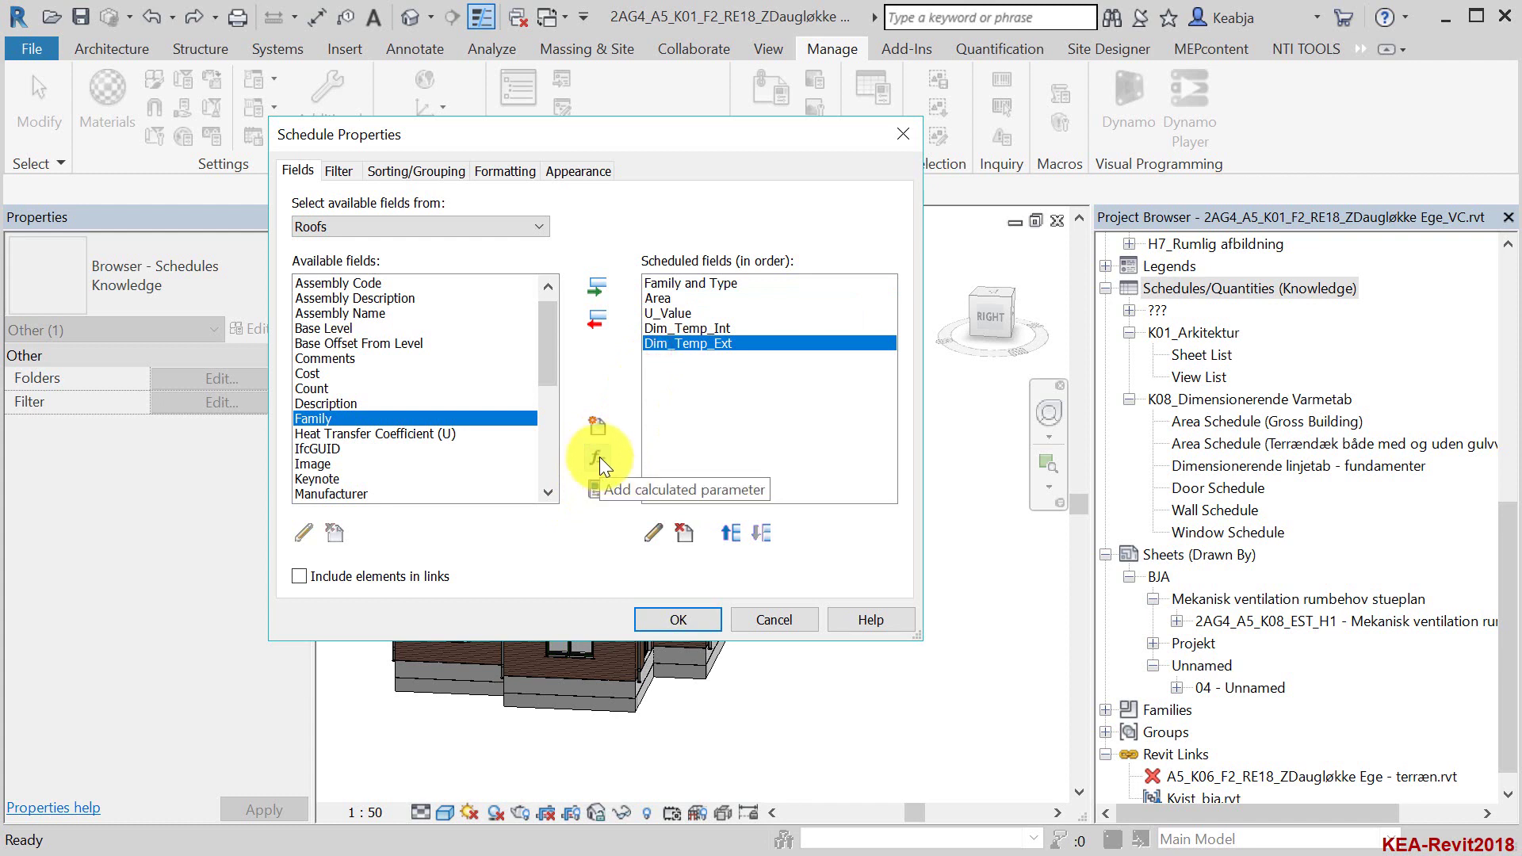
{"action": "left_click", "coordinate": [599, 457]}
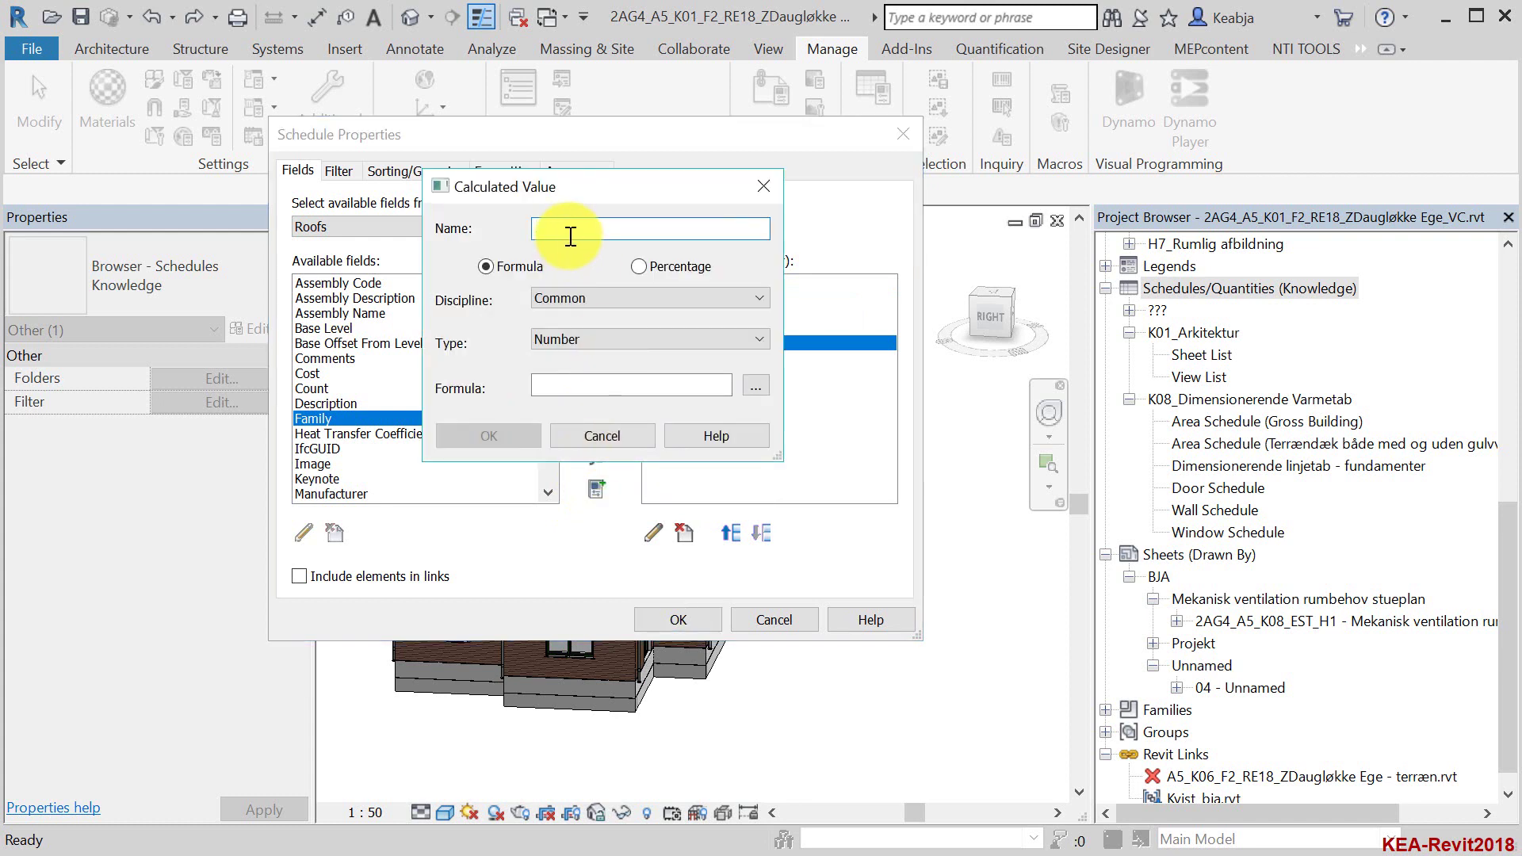
- Name the calculated field Delta_Temp with HVAC discipline and Temperature Difference type
{"action": "type", "text": "Del"}
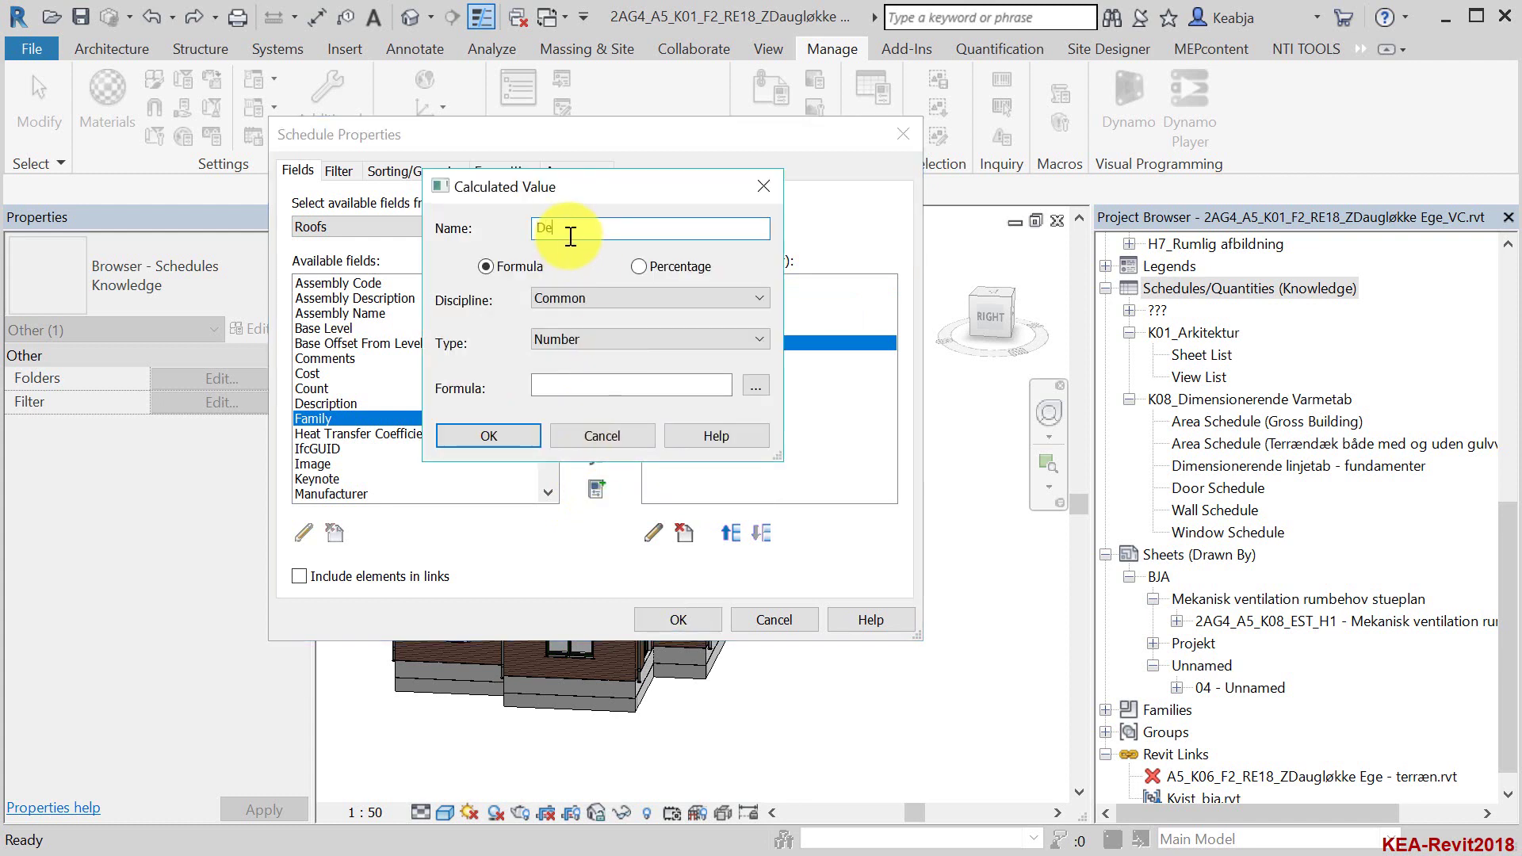
{"action": "type", "text": "ta"}
{"action": "type", "text": "_Temp"}
{"action": "left_click", "coordinate": [750, 297]}
{"action": "left_click", "coordinate": [595, 355]}
{"action": "left_click", "coordinate": [682, 340]}
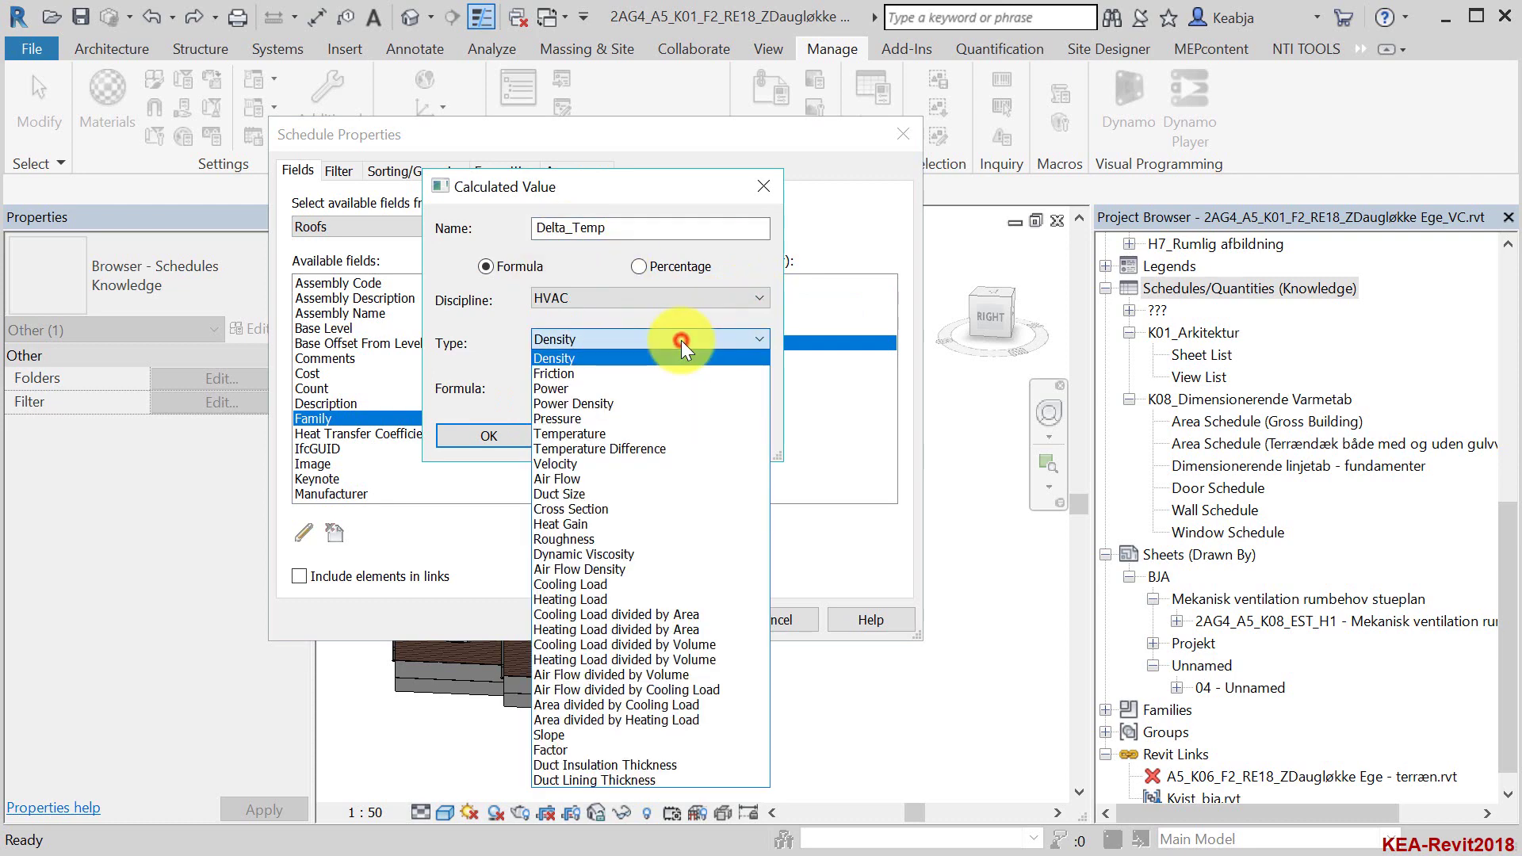
{"action": "left_click", "coordinate": [608, 448]}
- Set the Delta_Temp formula to Dim_Temp_Int-Dim_Temp_Ext and add it to the schedule
{"action": "left_click", "coordinate": [608, 385]}
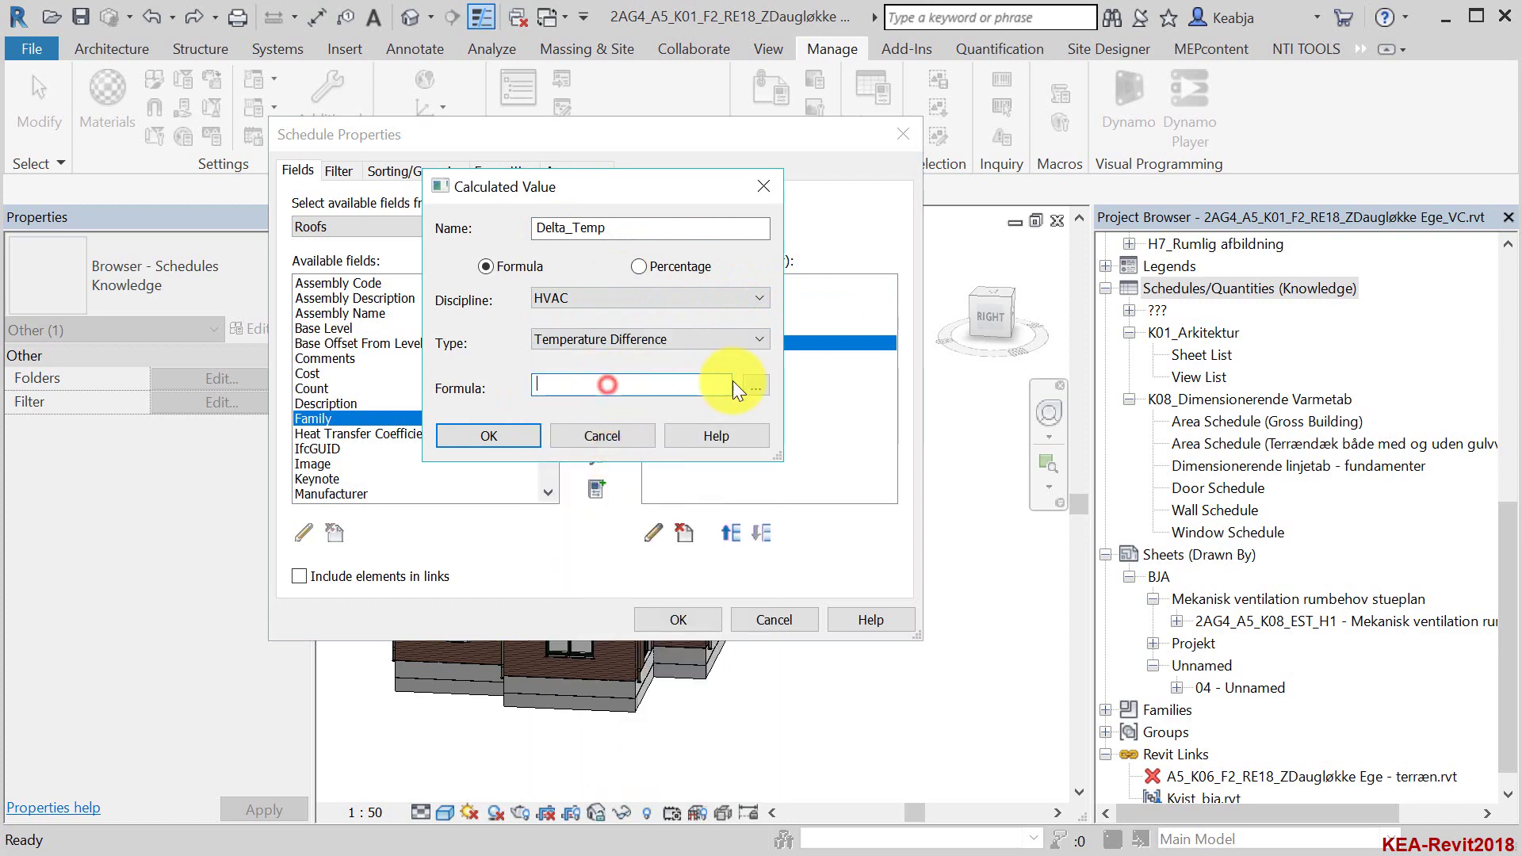
{"action": "left_click", "coordinate": [756, 386]}
{"action": "left_click", "coordinate": [194, 237]}
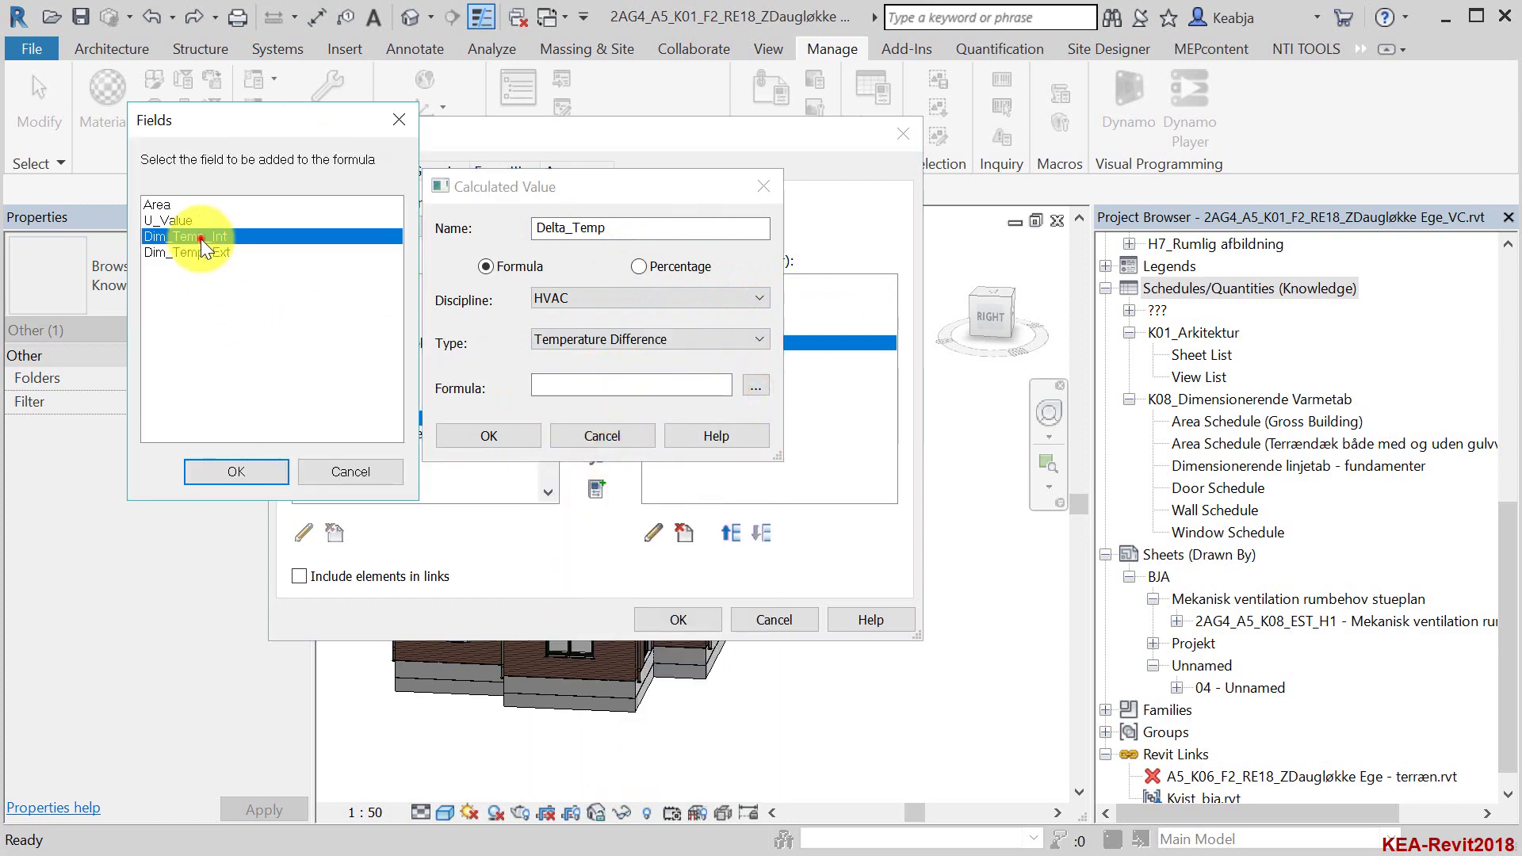
{"action": "left_click", "coordinate": [266, 468]}
{"action": "type", "text": "-"}
{"action": "left_click", "coordinate": [757, 387]}
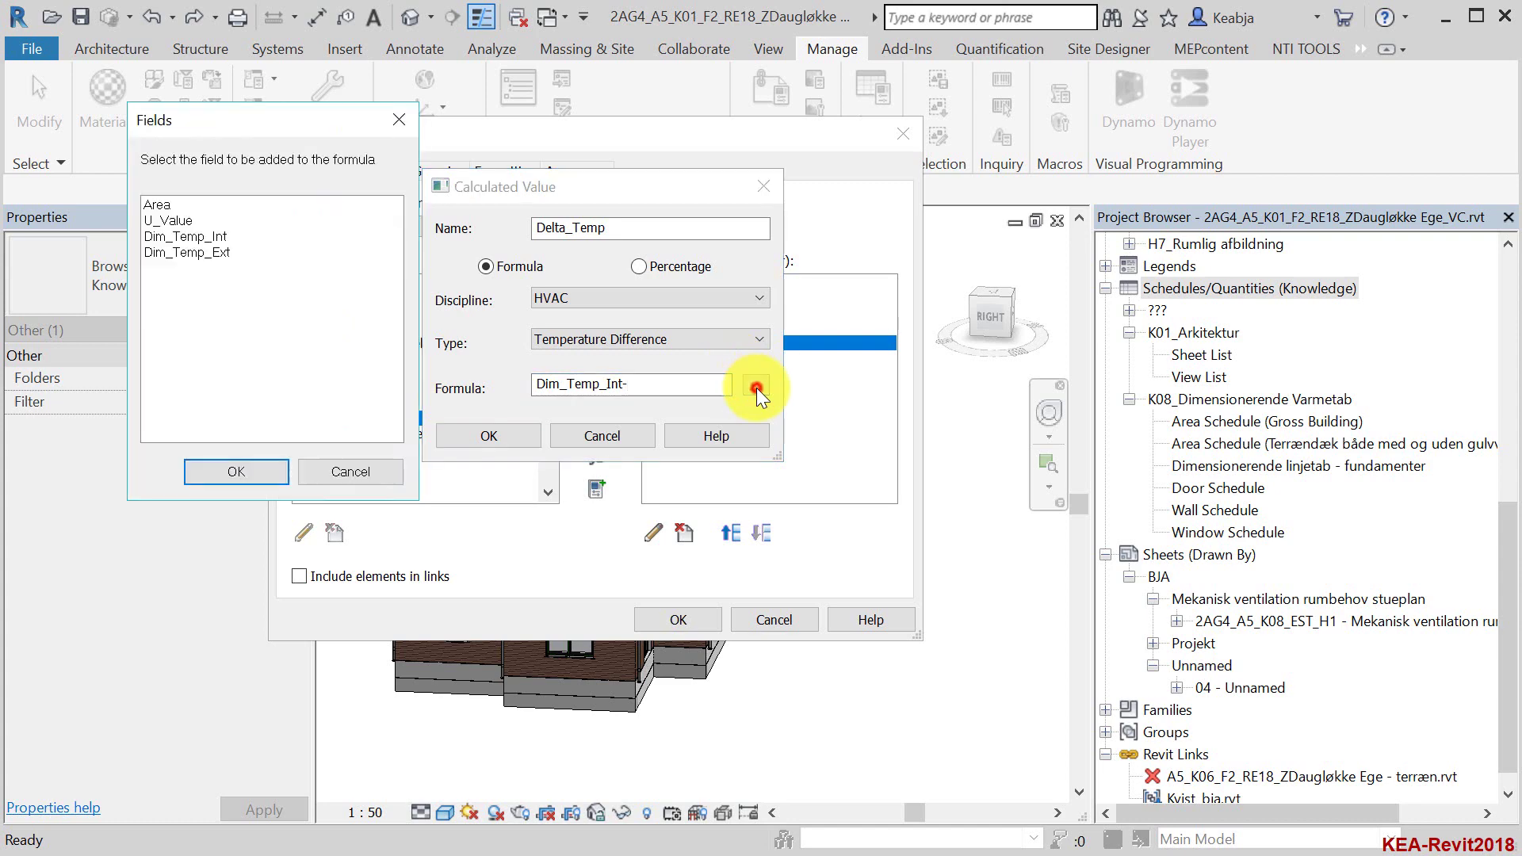
{"action": "left_click", "coordinate": [199, 252]}
{"action": "left_click", "coordinate": [247, 474]}
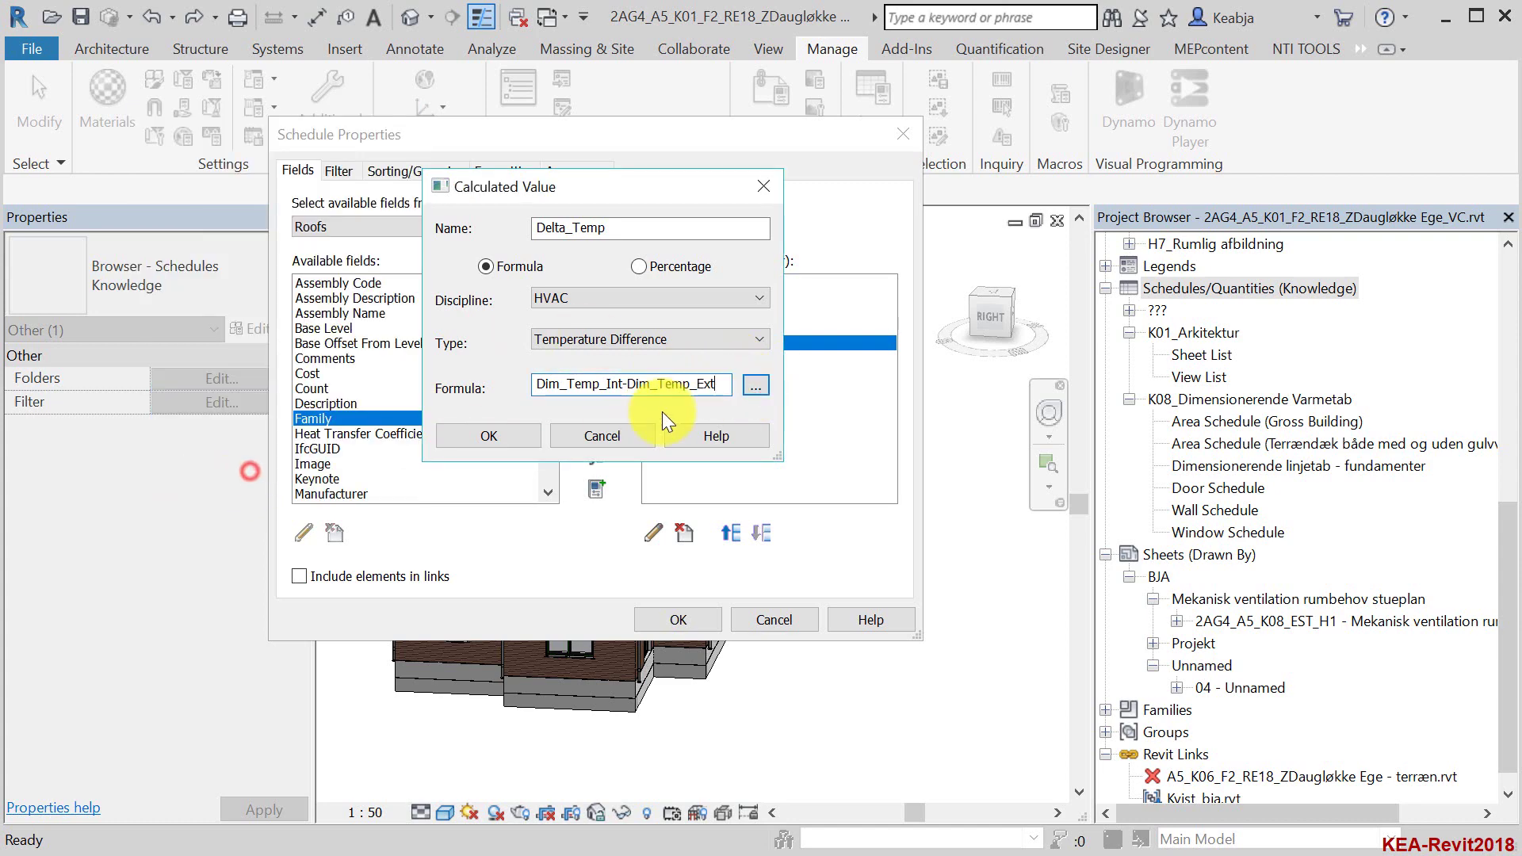
{"action": "left_click", "coordinate": [488, 436]}
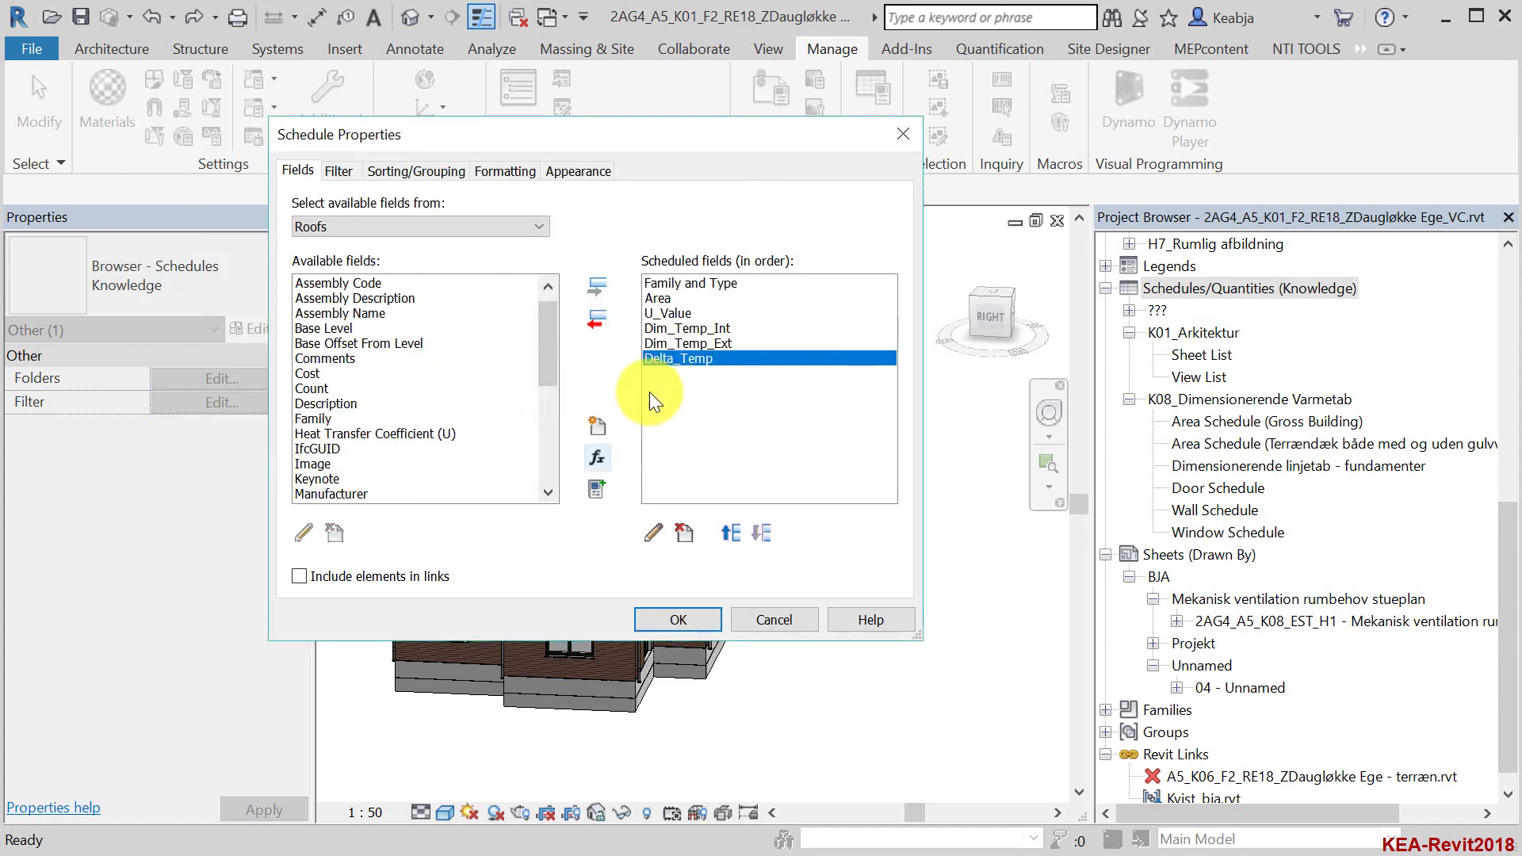
- Create a calculated field named Dim_Trans with HVAC discipline and Power type
{"action": "left_click", "coordinate": [599, 457]}
{"action": "type", "text": "Di"}
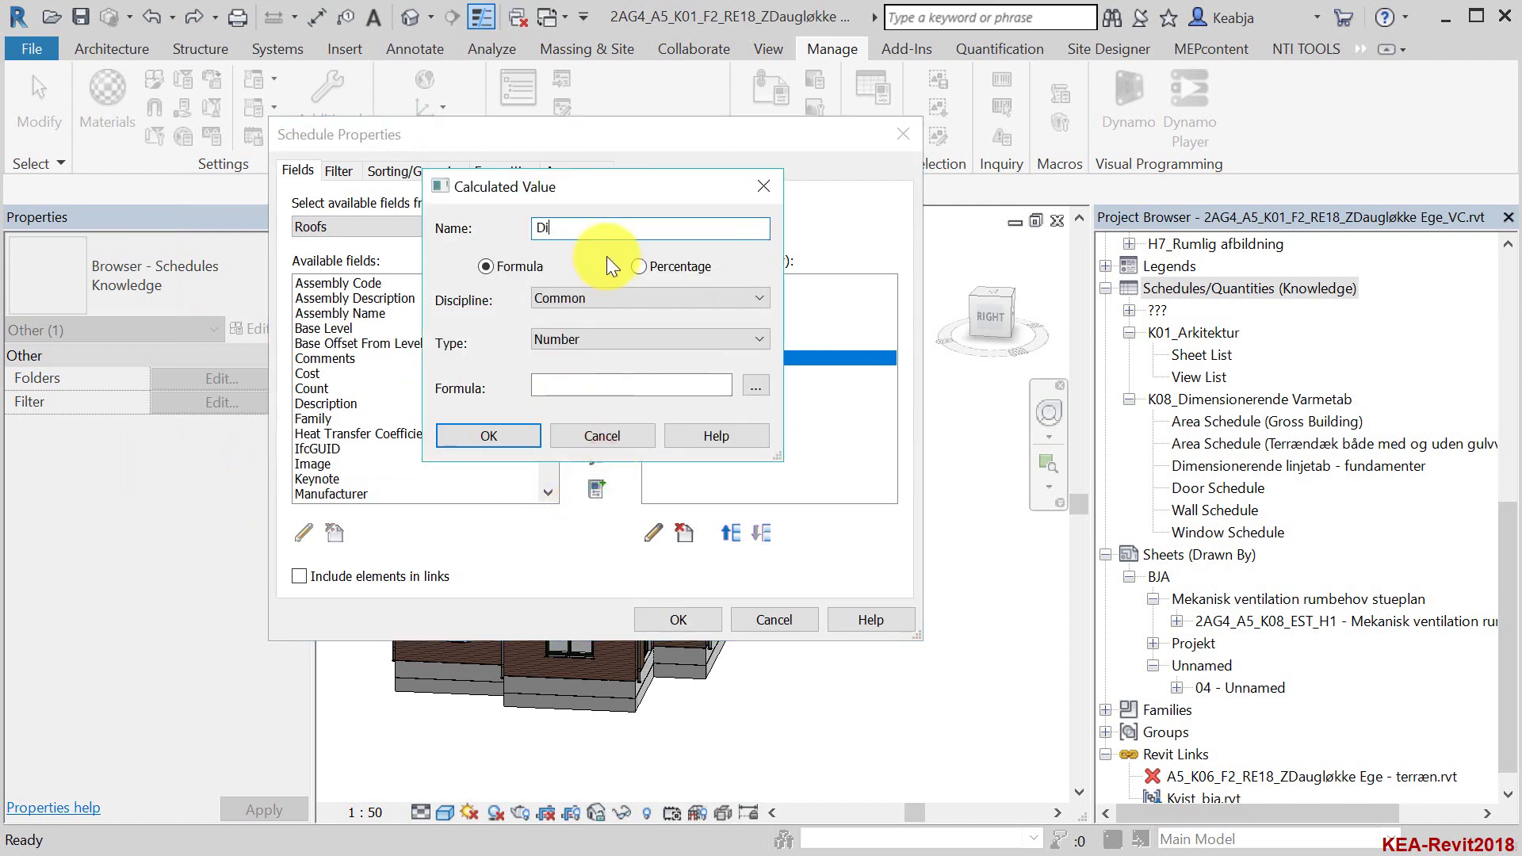
{"action": "type", "text": "m_Tra"}
{"action": "type", "text": "ns"}
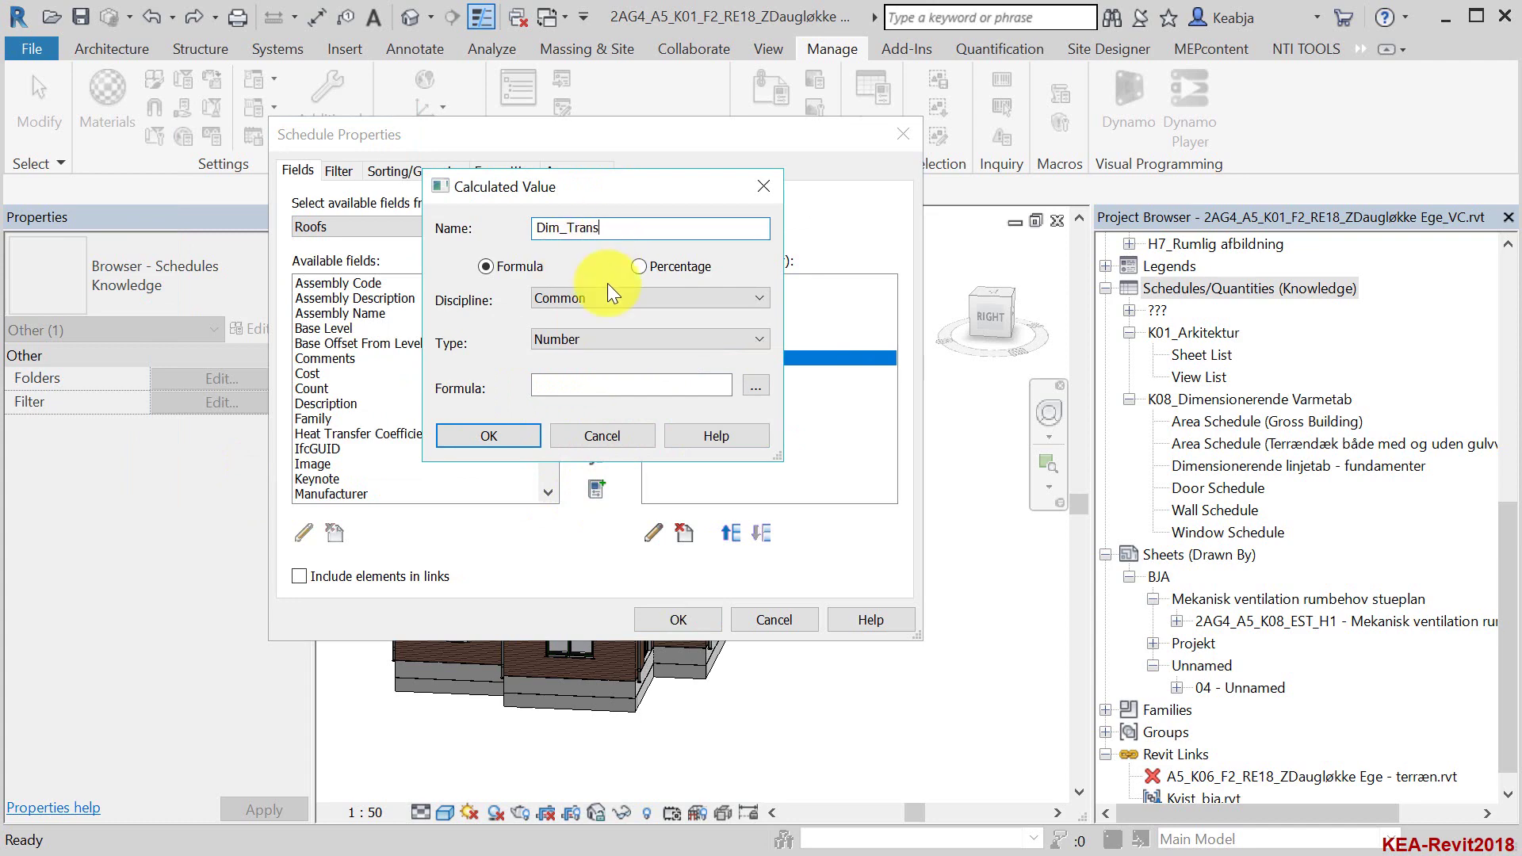
{"action": "left_click", "coordinate": [727, 298]}
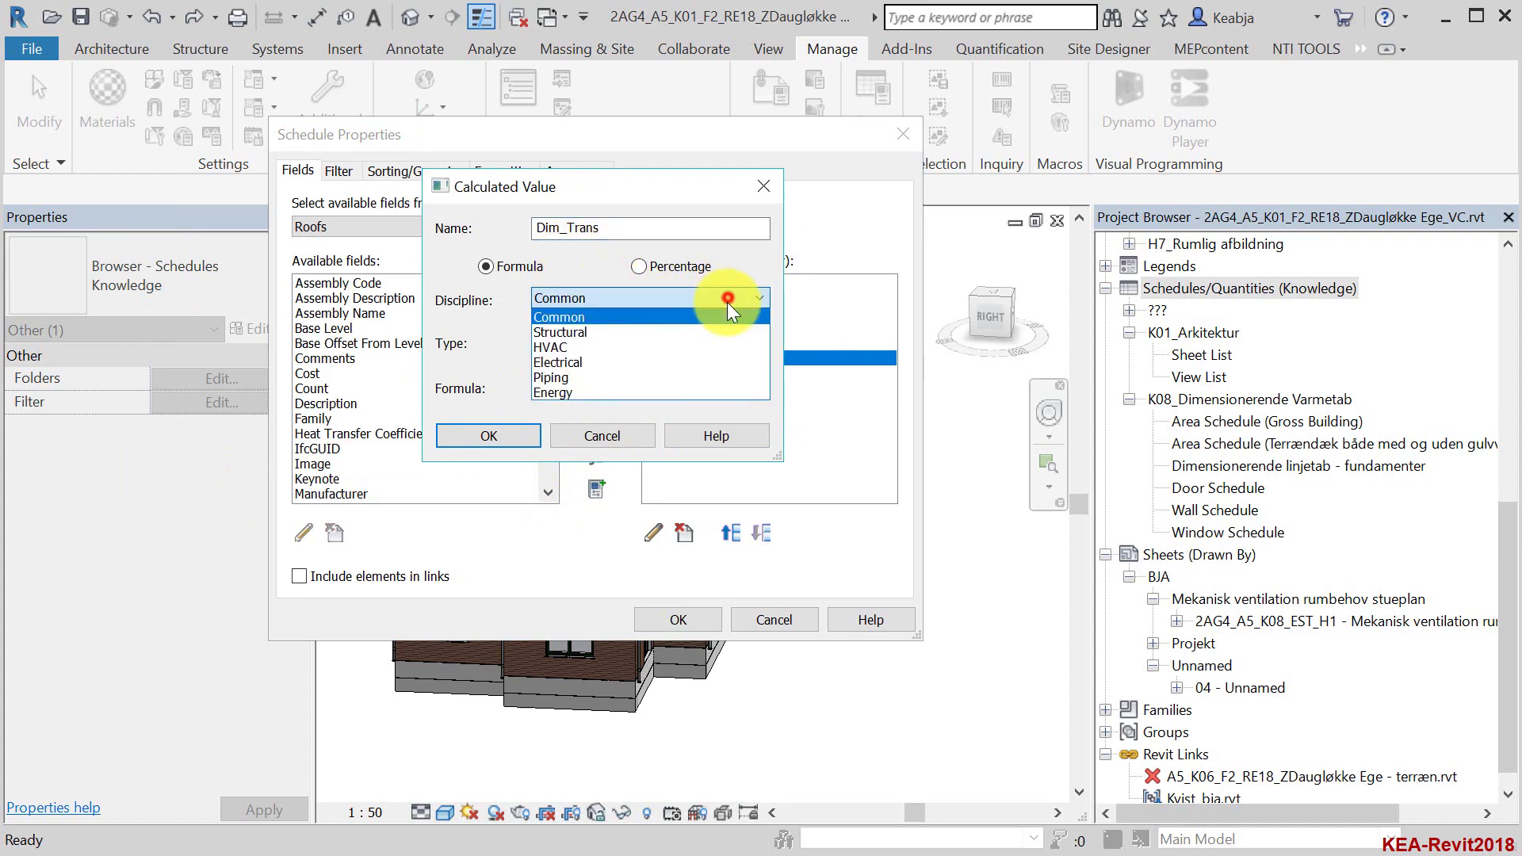
{"action": "left_click", "coordinate": [602, 346]}
{"action": "left_click", "coordinate": [595, 393]}
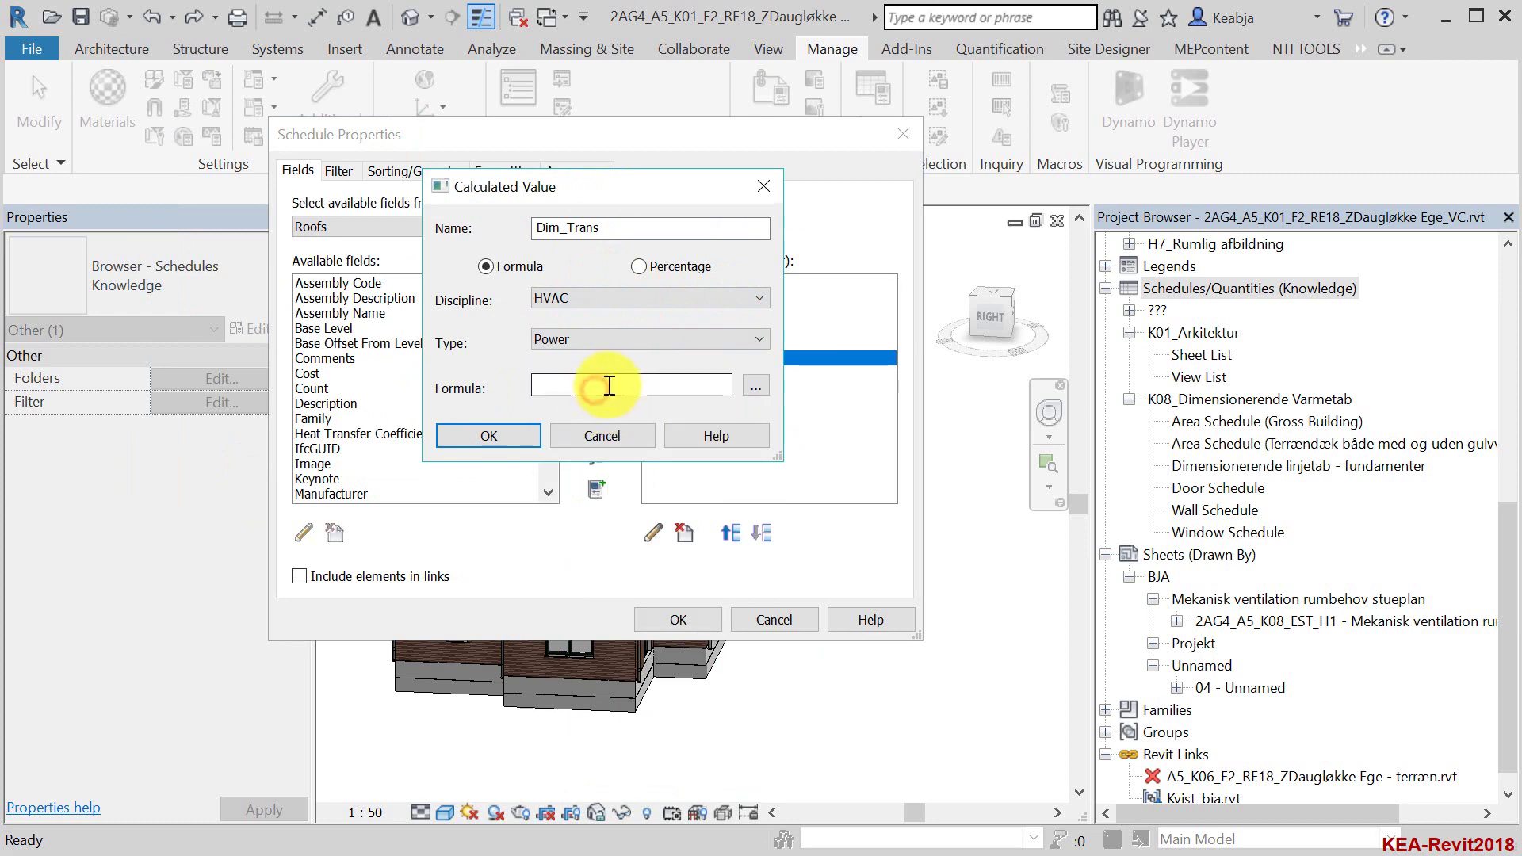
- Set the Dim_Trans formula to Area*U_Value*Delta_Temp and add it to the schedule
{"action": "left_click", "coordinate": [755, 388]}
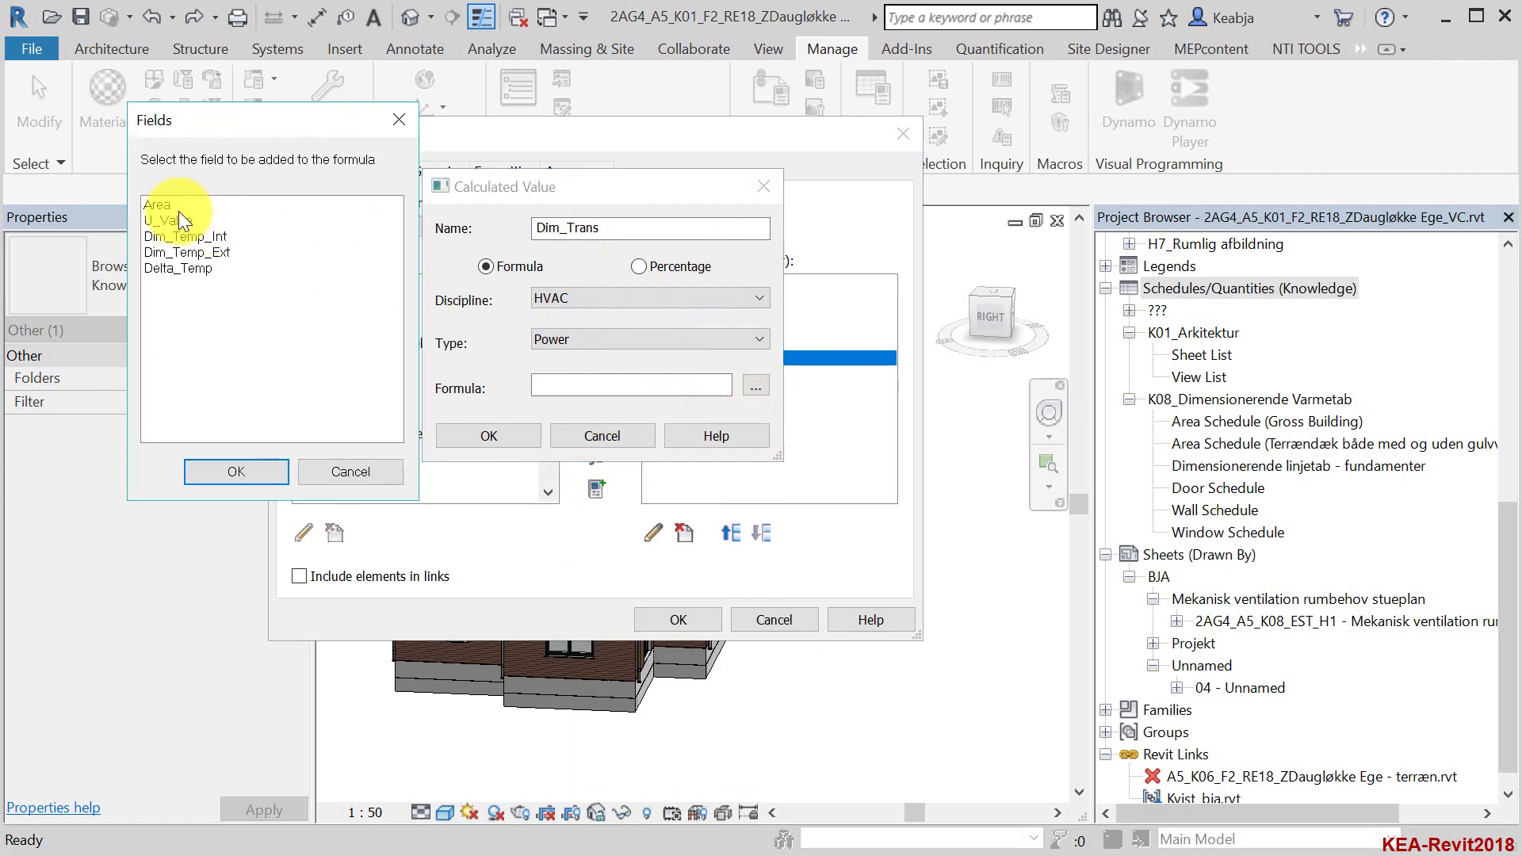
{"action": "left_click", "coordinate": [176, 208]}
{"action": "left_click", "coordinate": [234, 474]}
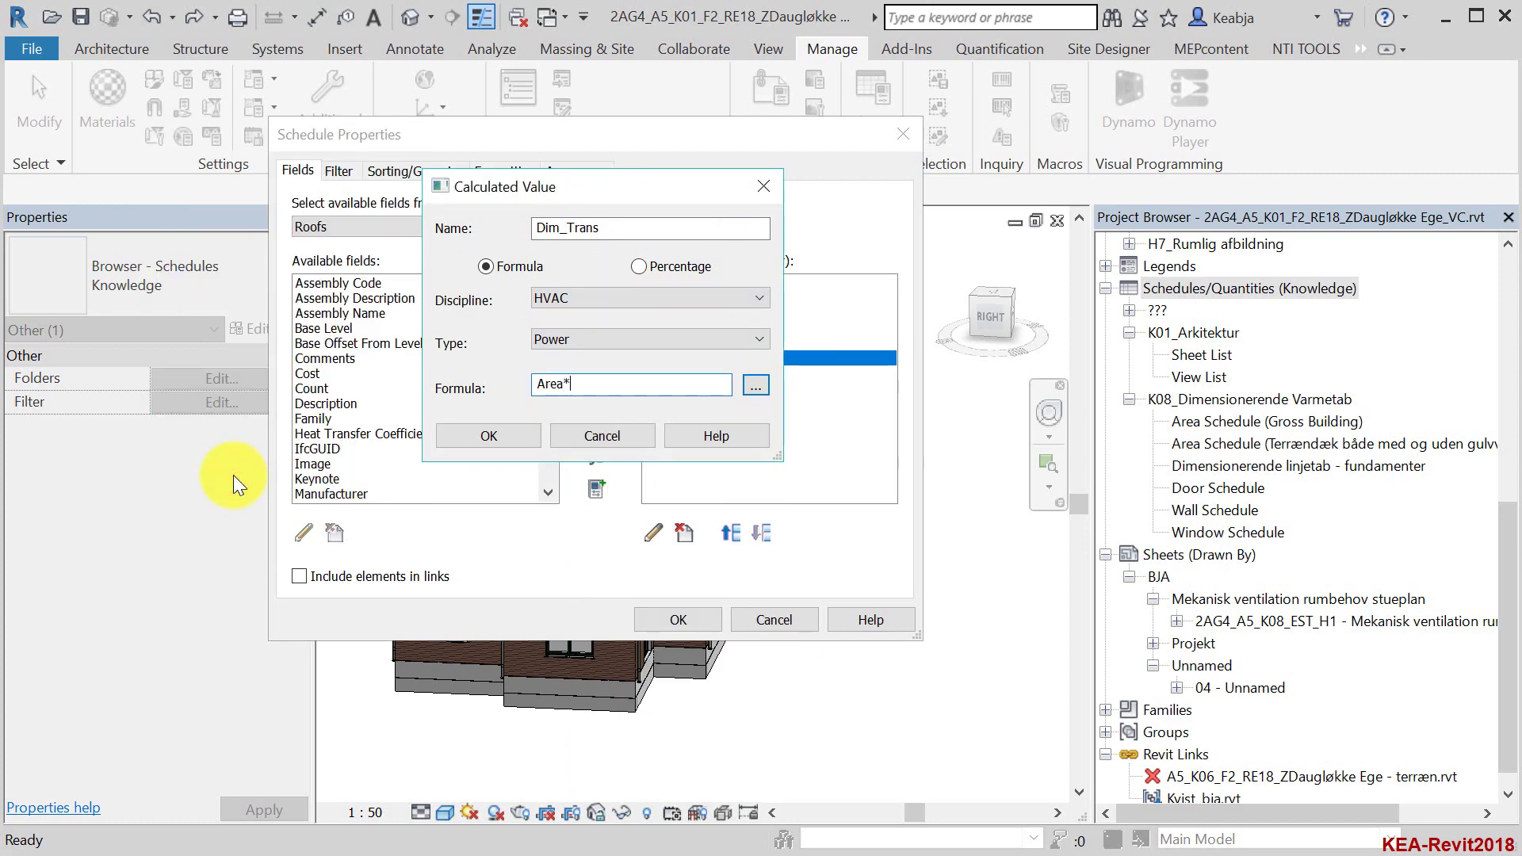
{"action": "left_click", "coordinate": [755, 386]}
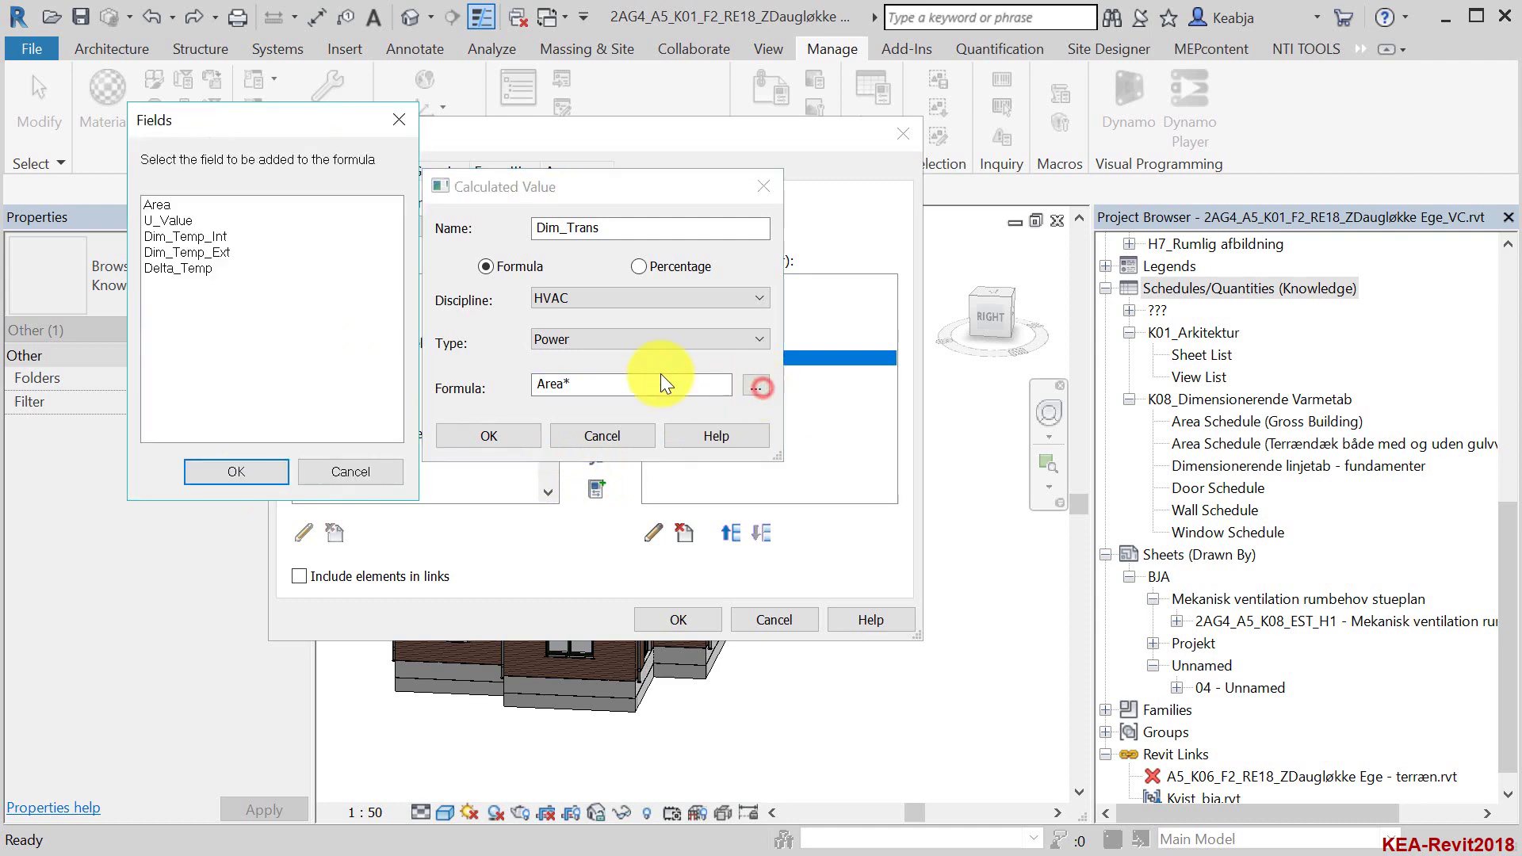
{"action": "left_click", "coordinate": [181, 220]}
{"action": "left_click", "coordinate": [244, 476]}
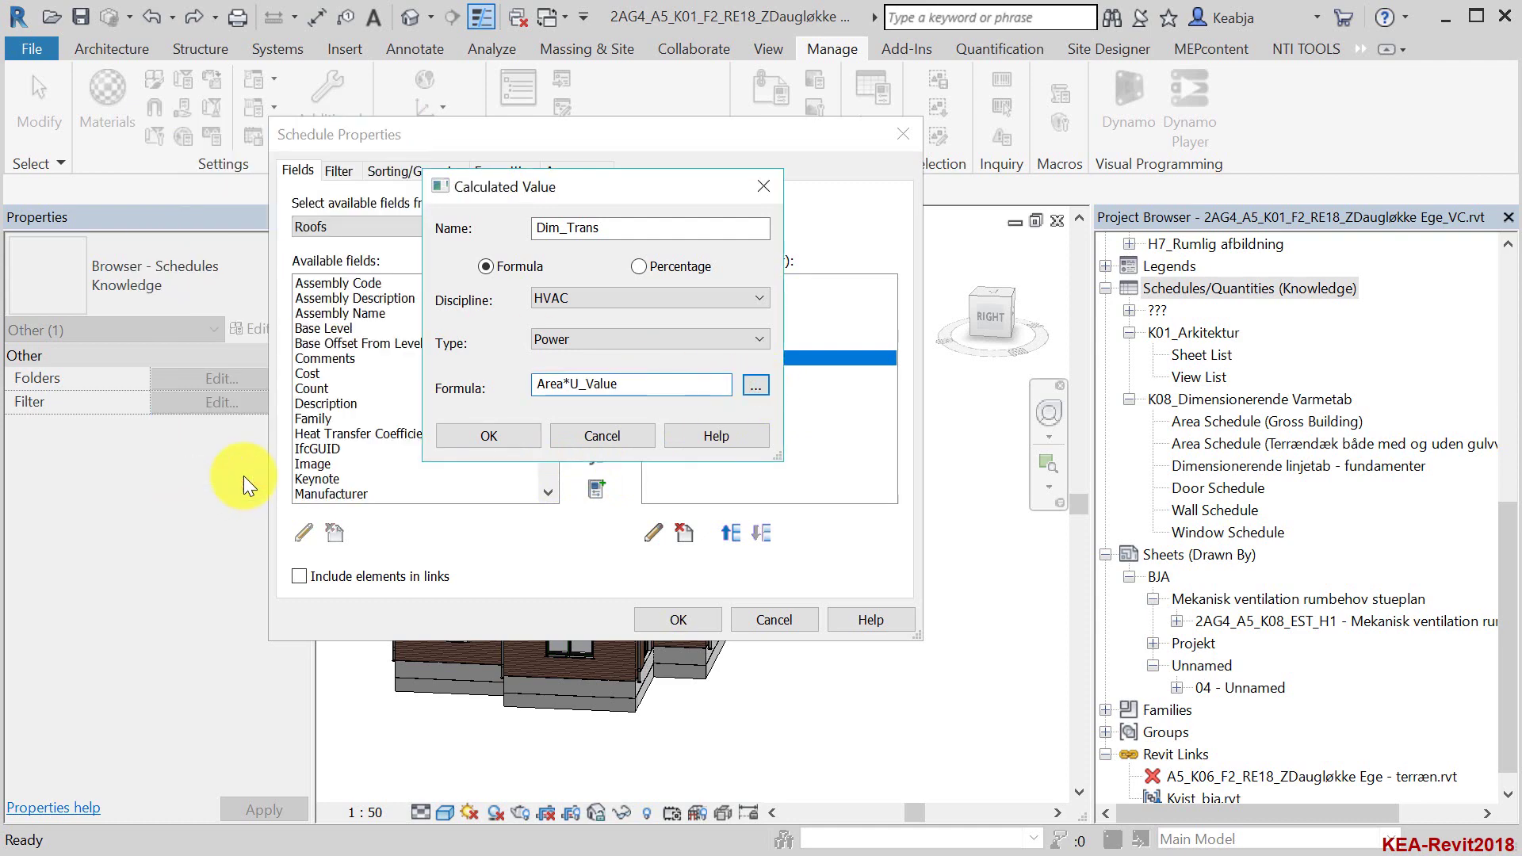
{"action": "type", "text": "*"}
{"action": "left_click", "coordinate": [755, 384]}
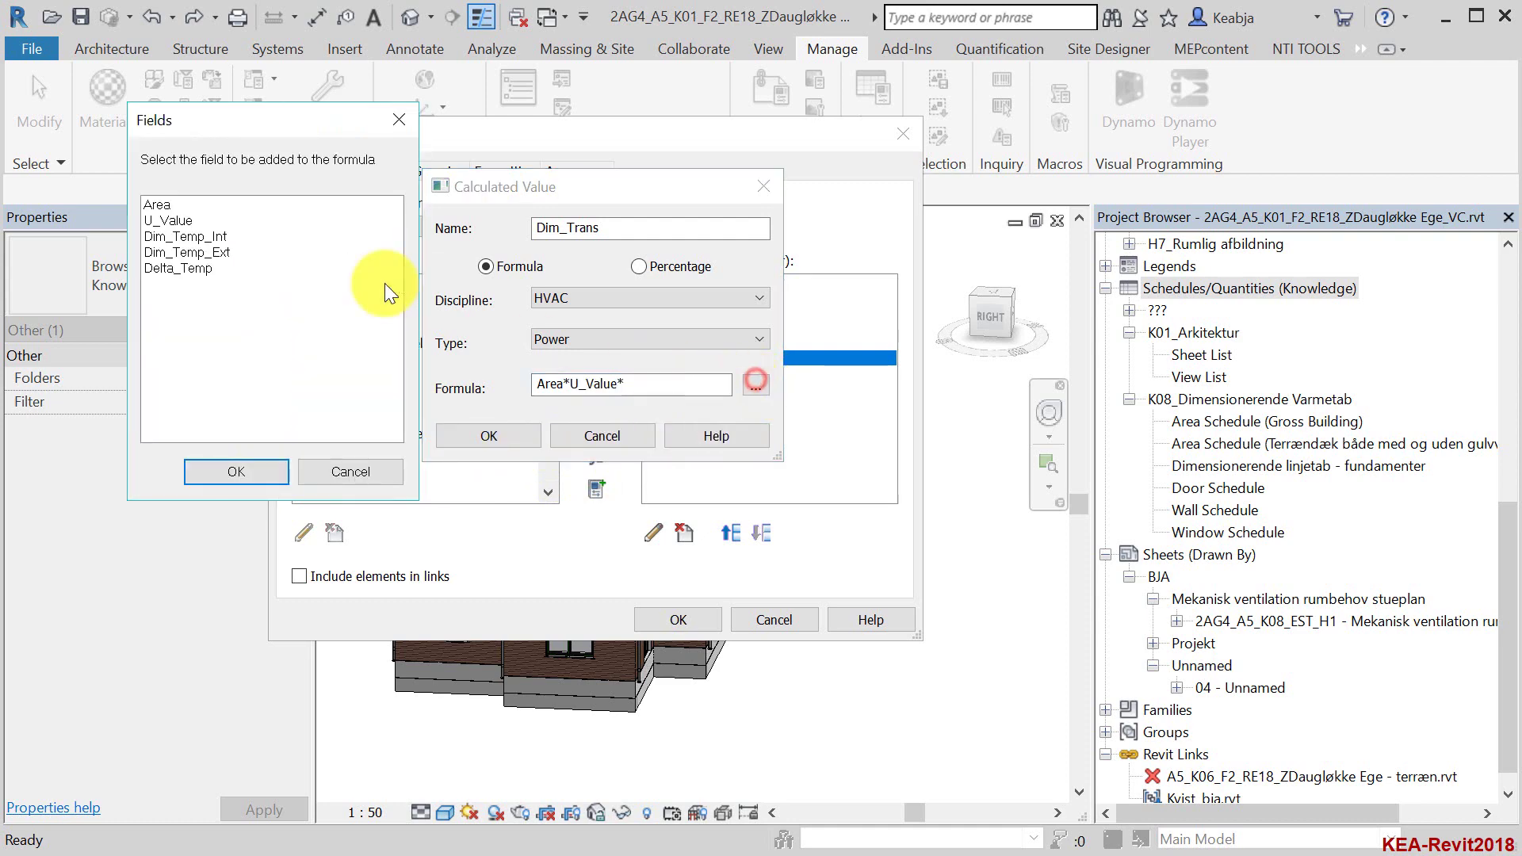
{"action": "left_click", "coordinate": [189, 270]}
{"action": "left_click", "coordinate": [240, 466]}
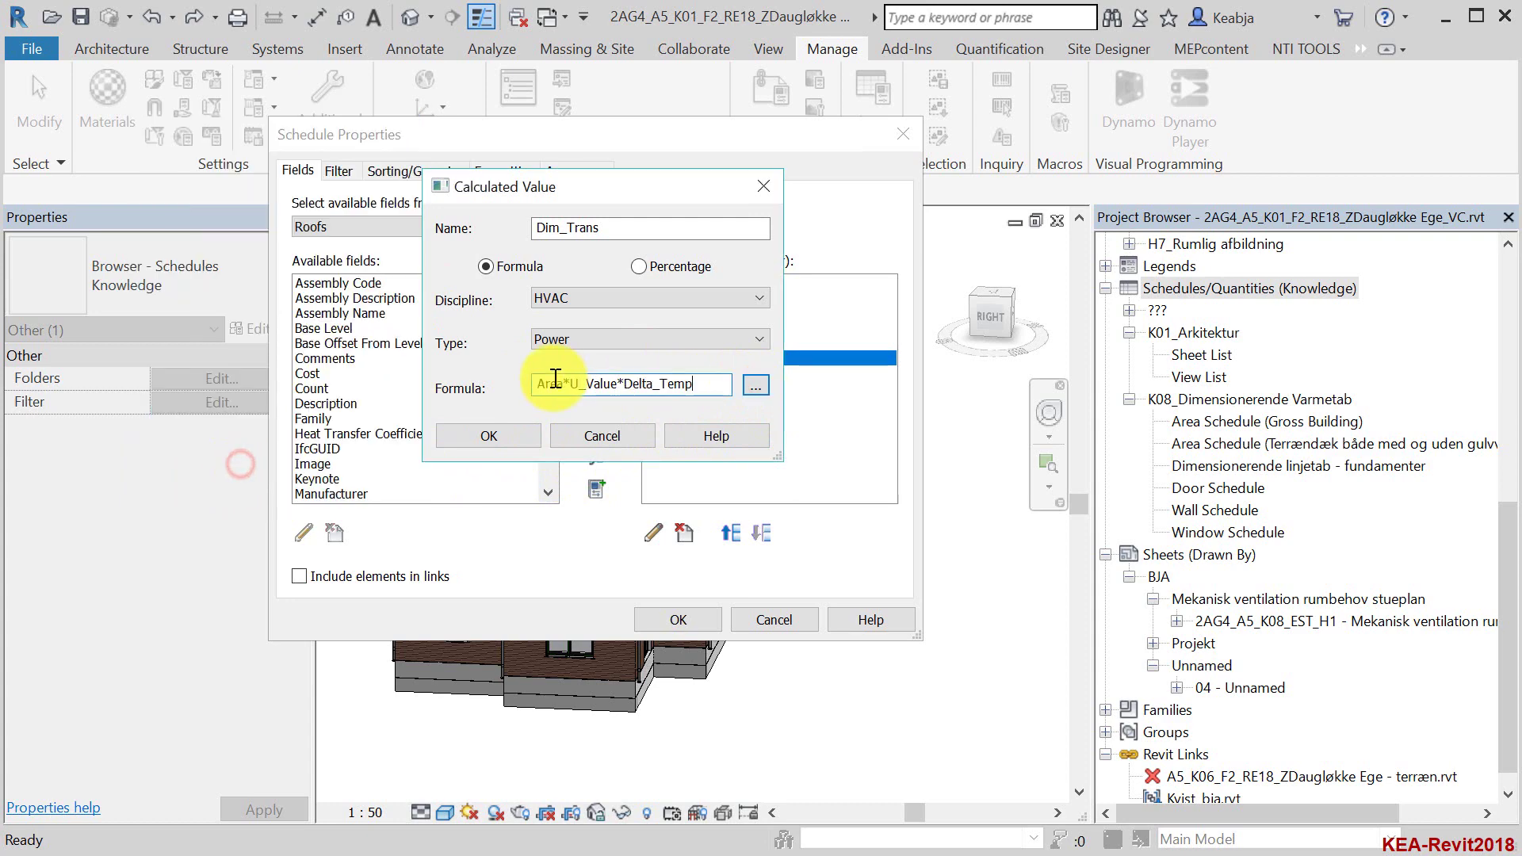
{"action": "left_click", "coordinate": [496, 446]}
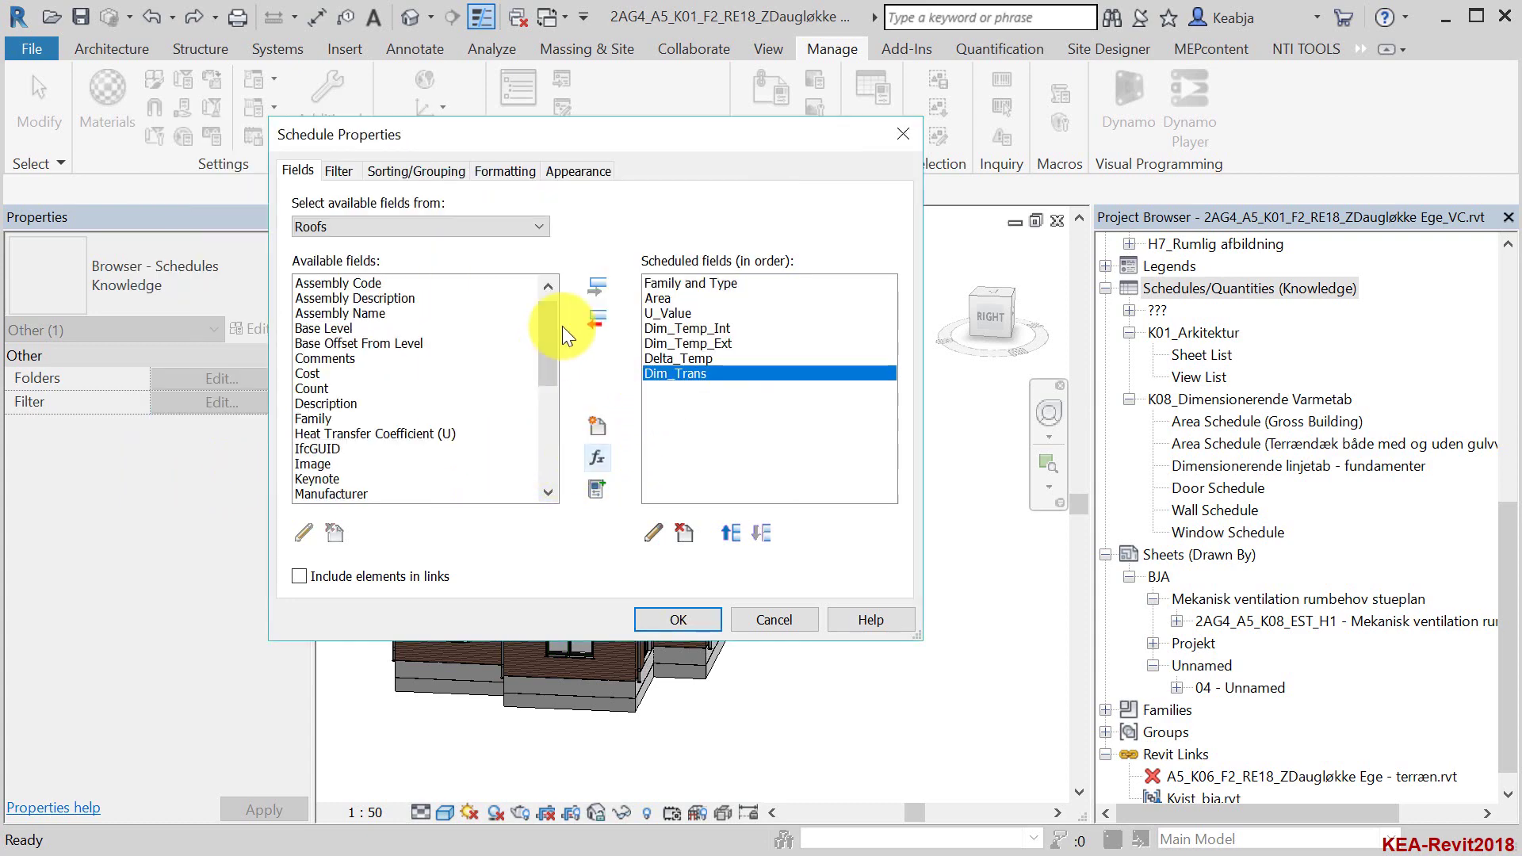
- Format Dim_Trans in kilowatts rounded to 2 decimal places
{"action": "left_click", "coordinate": [502, 171]}
{"action": "left_click", "coordinate": [338, 312]}
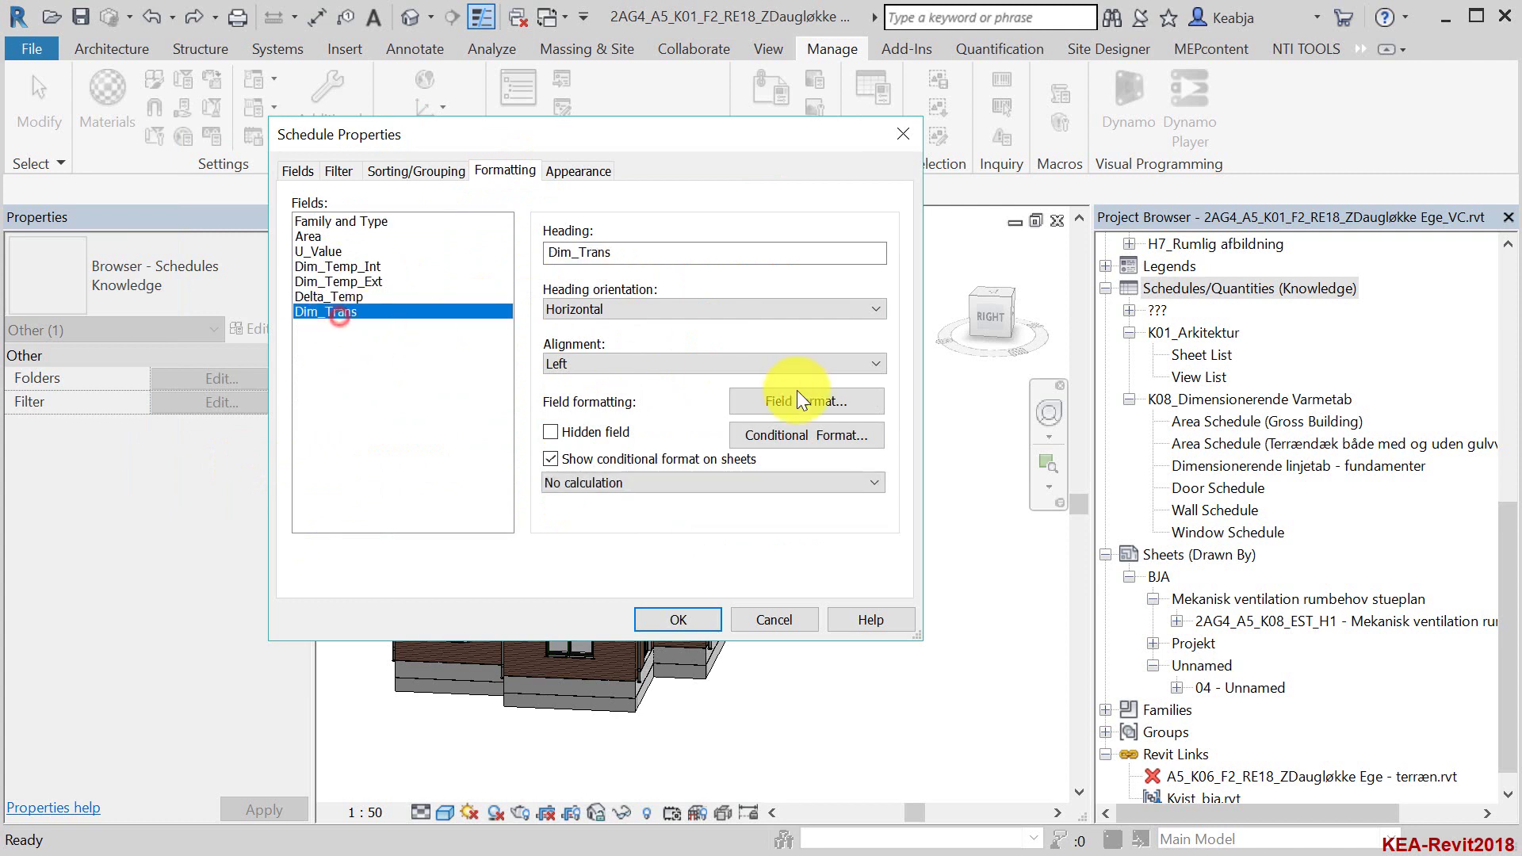
{"action": "left_click", "coordinate": [812, 400]}
{"action": "left_click", "coordinate": [433, 226]}
{"action": "left_click", "coordinate": [630, 255]}
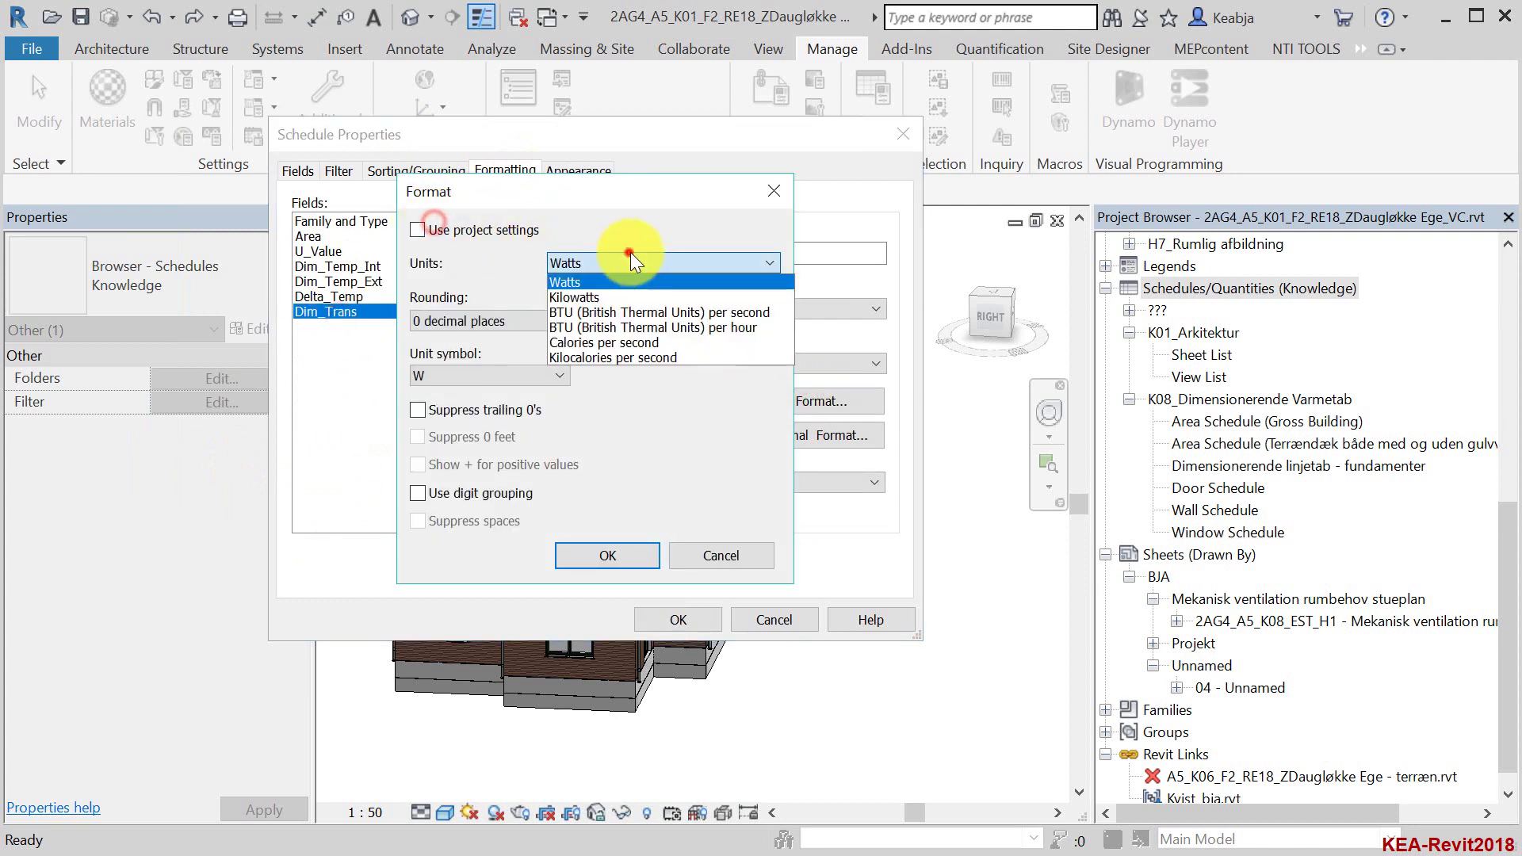
{"action": "left_click", "coordinate": [594, 298]}
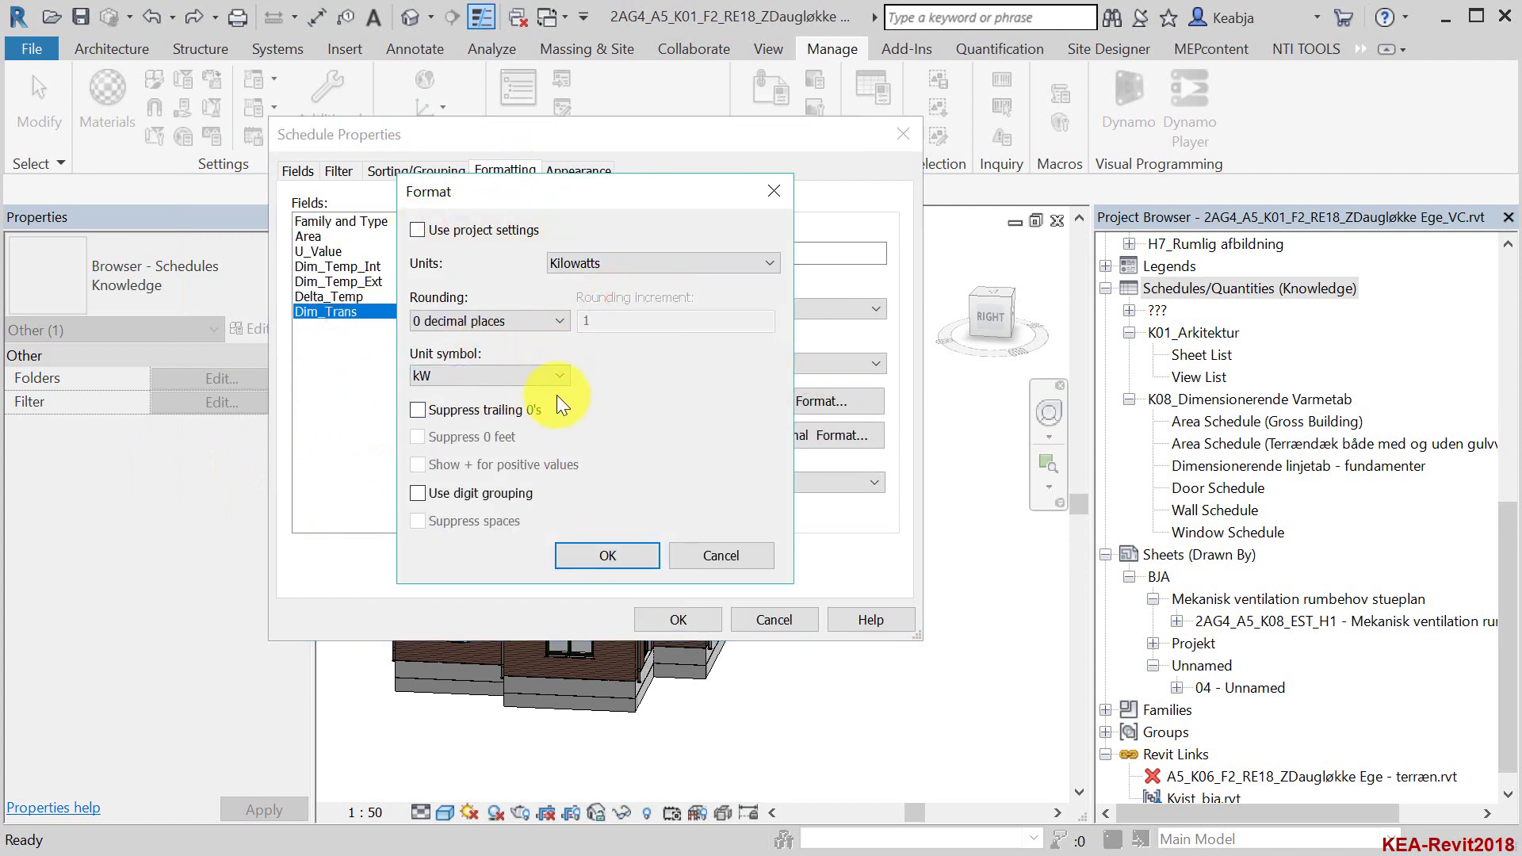
{"action": "left_click", "coordinate": [556, 320]}
{"action": "left_click", "coordinate": [449, 420]}
{"action": "left_click", "coordinate": [609, 555]}
- Make the Area column calculate totals
{"action": "left_click", "coordinate": [307, 236]}
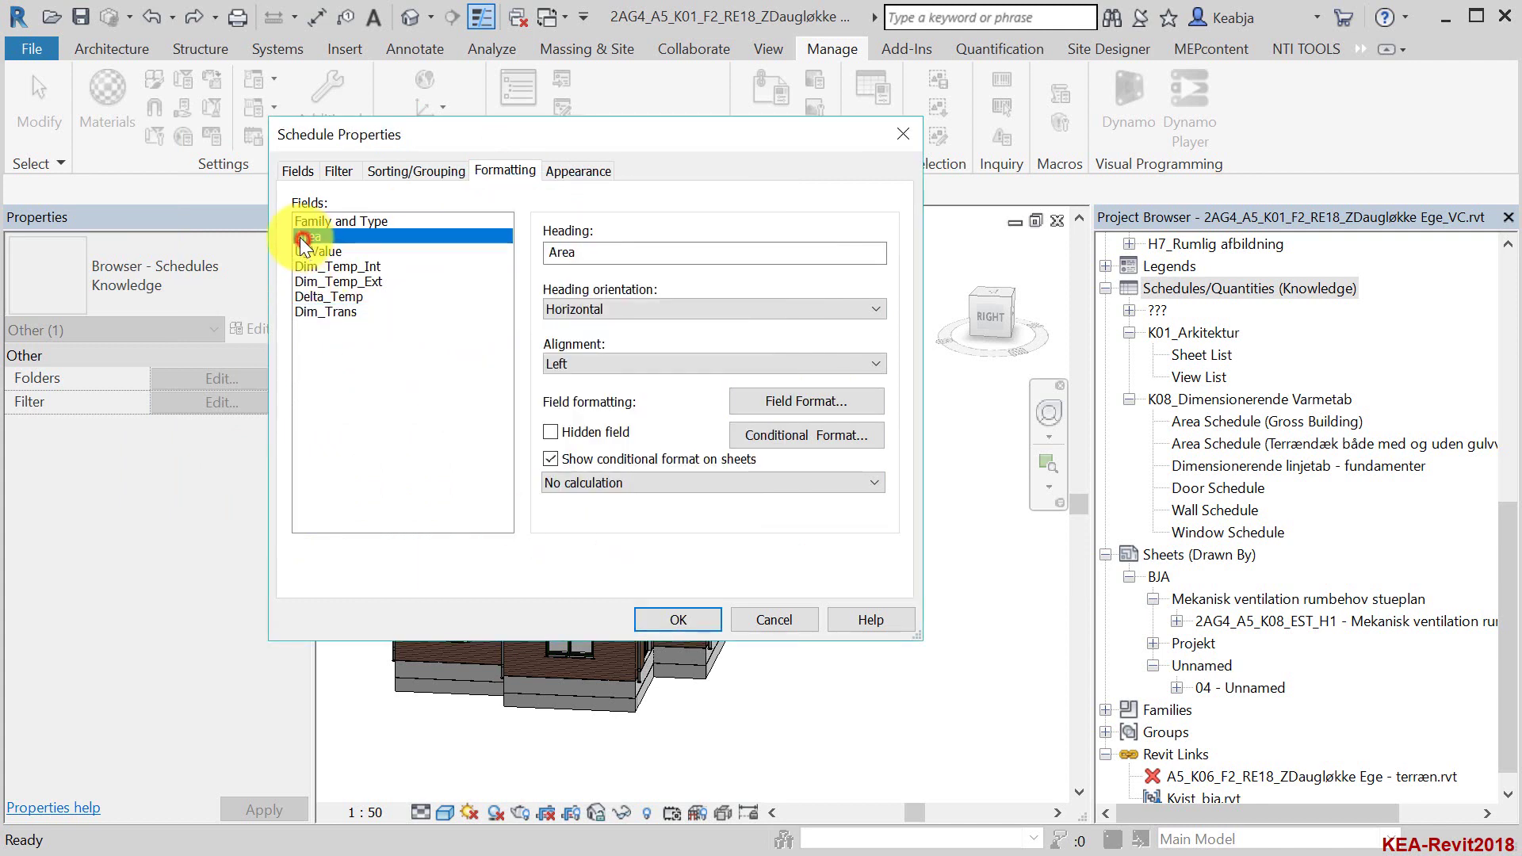
{"action": "left_click", "coordinate": [717, 483]}
{"action": "left_click", "coordinate": [601, 517]}
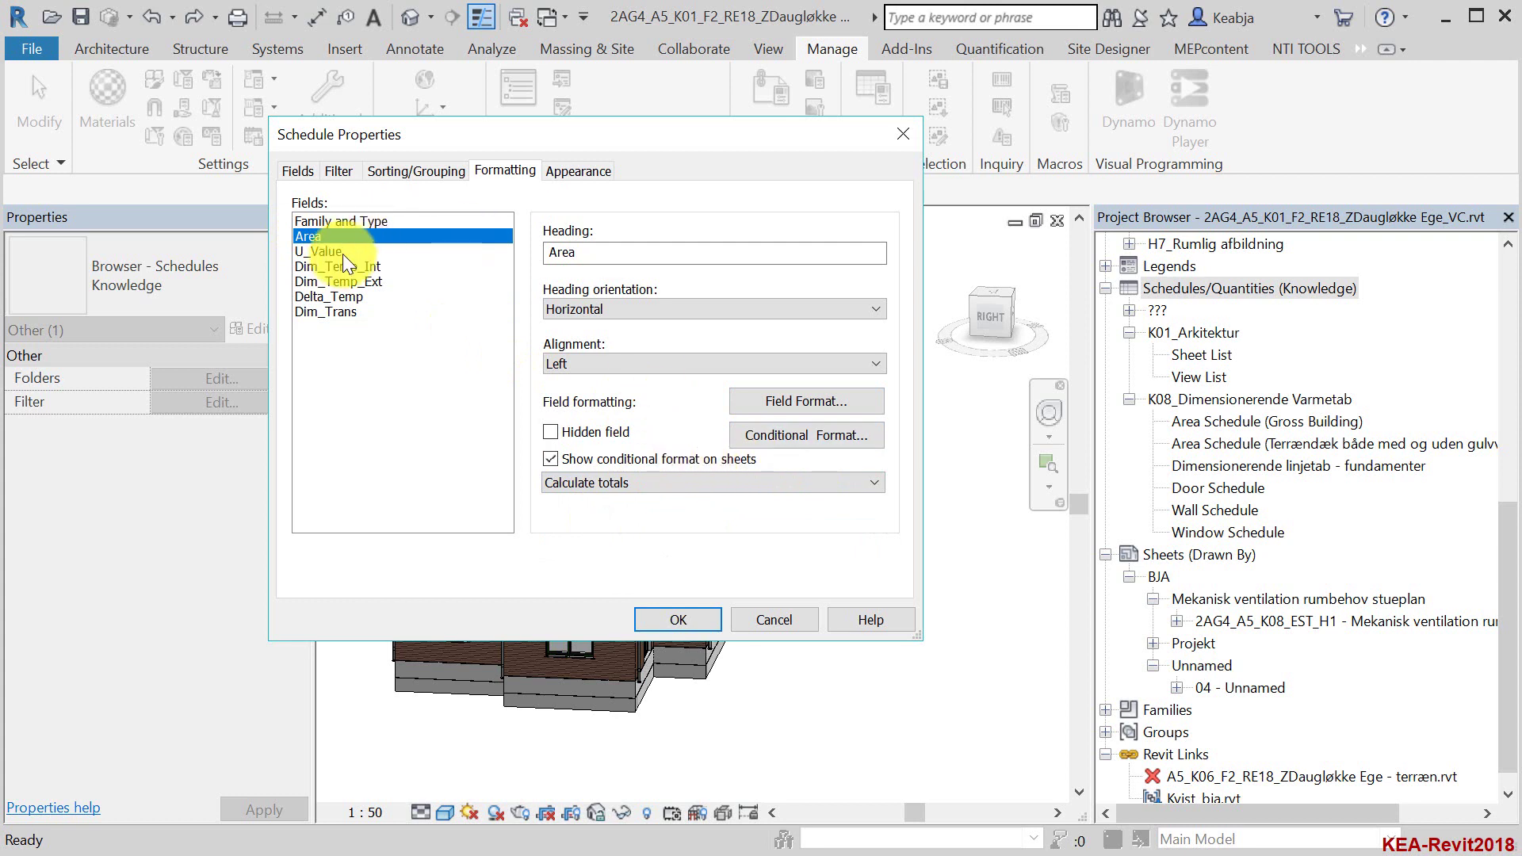
- Give U_Value a custom rounding instead of the project unit settings
{"action": "left_click", "coordinate": [321, 251]}
{"action": "left_click", "coordinate": [795, 400]}
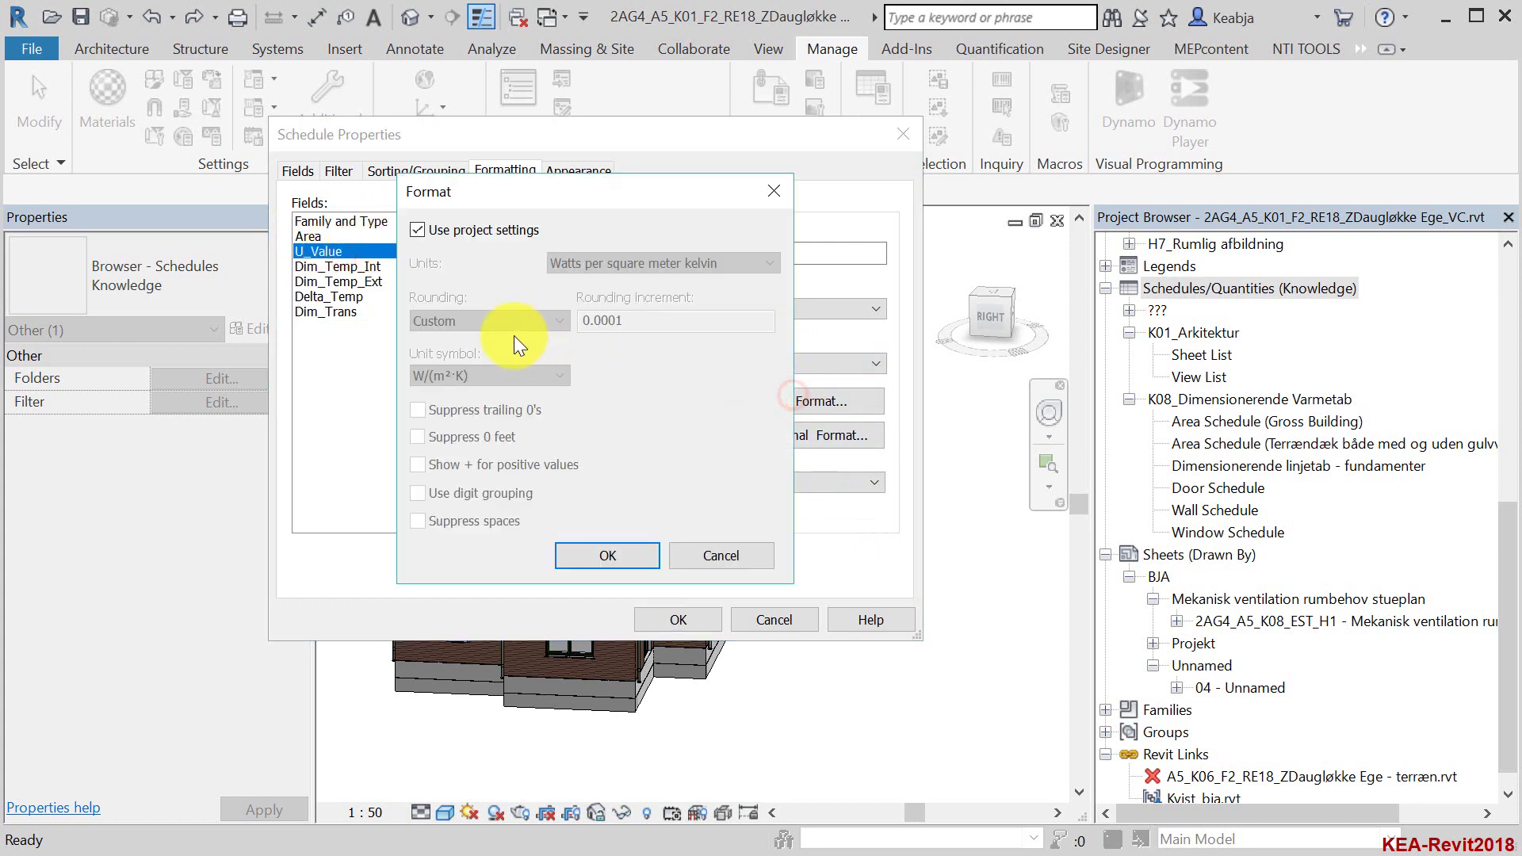
{"action": "left_click", "coordinate": [445, 224]}
{"action": "left_click", "coordinate": [554, 325]}
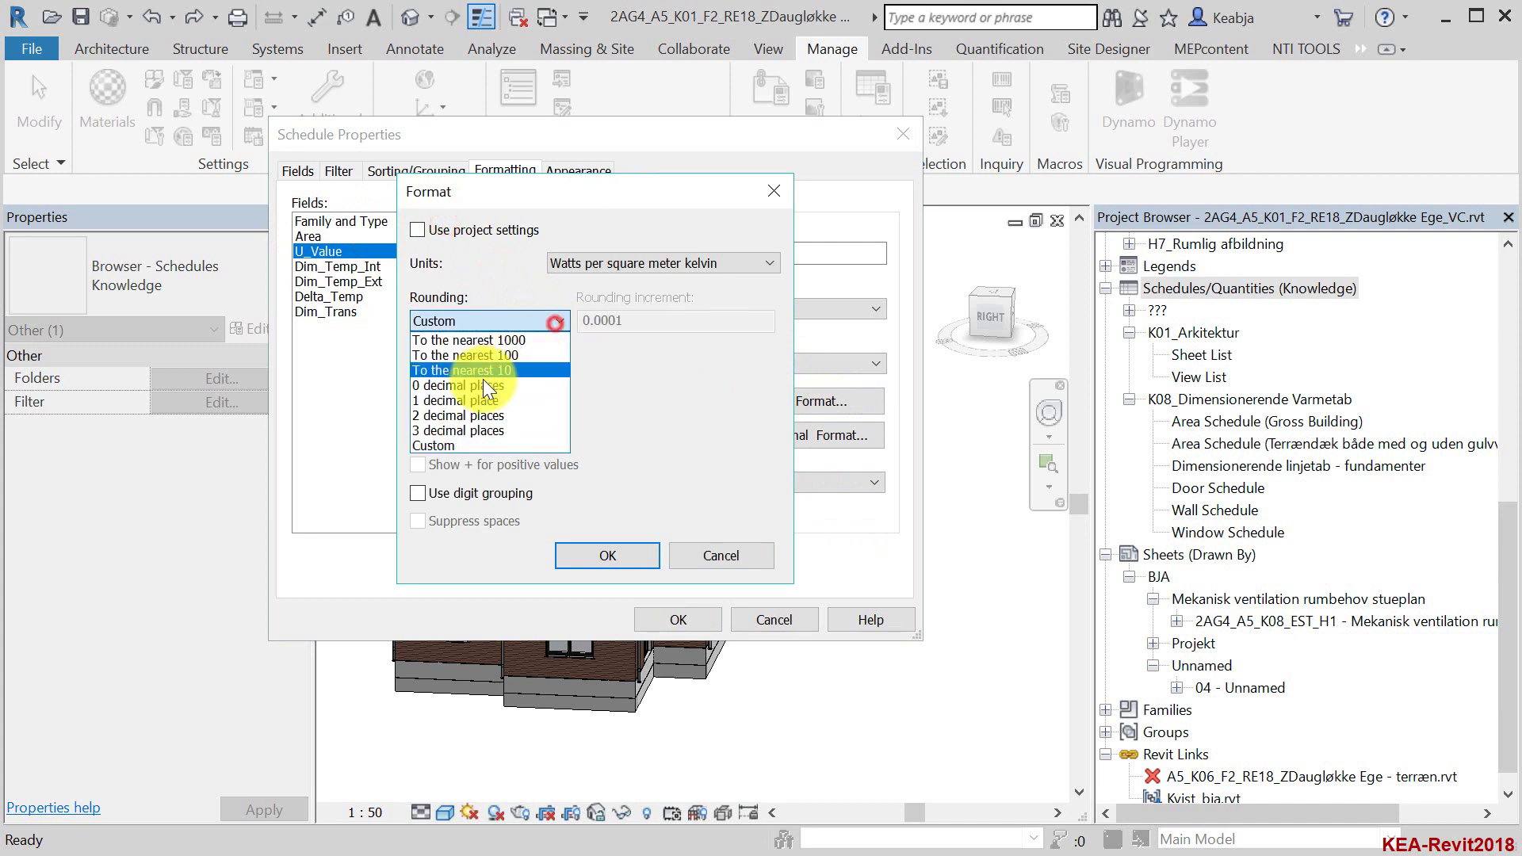
{"action": "left_click", "coordinate": [456, 430]}
{"action": "left_click", "coordinate": [615, 556]}
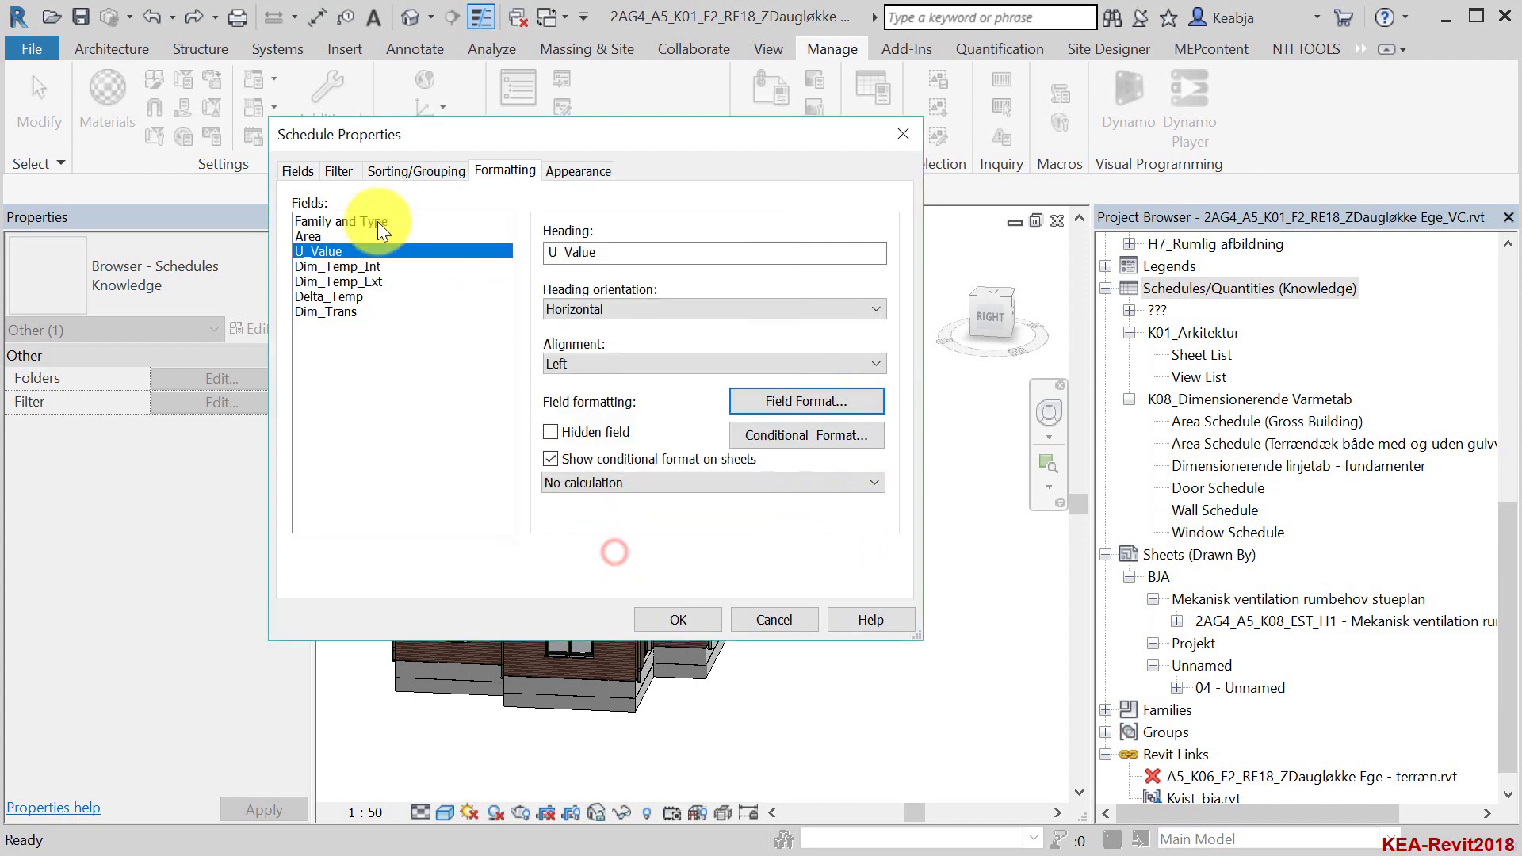
- Show Delta_Temp in Kelvin instead of the default units
{"action": "left_click", "coordinate": [332, 296]}
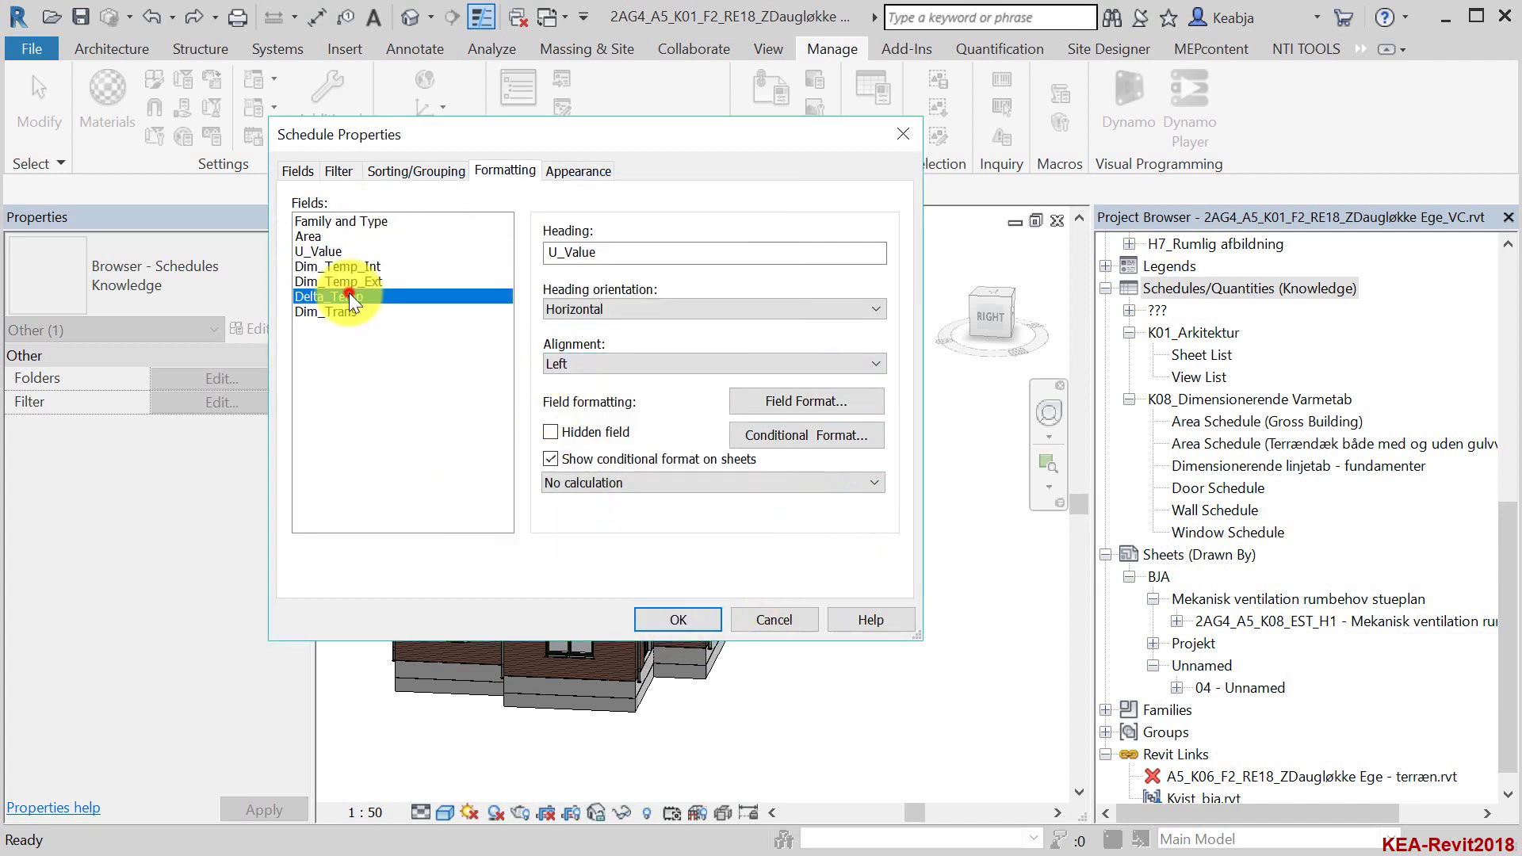
{"action": "left_click", "coordinate": [821, 400]}
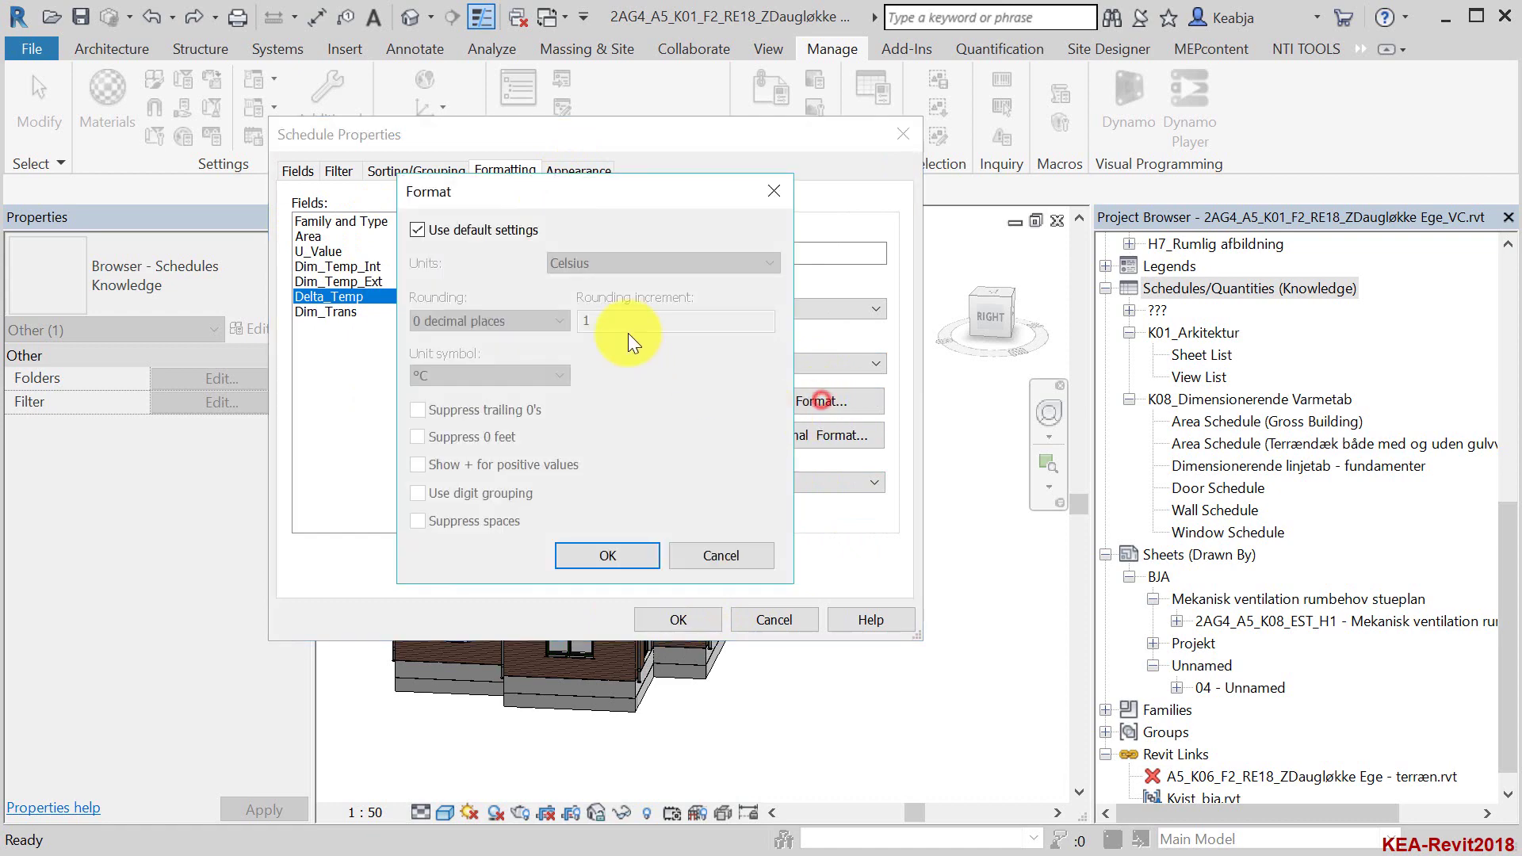
{"action": "left_click", "coordinate": [458, 230]}
{"action": "left_click", "coordinate": [618, 262]}
{"action": "left_click", "coordinate": [585, 311]}
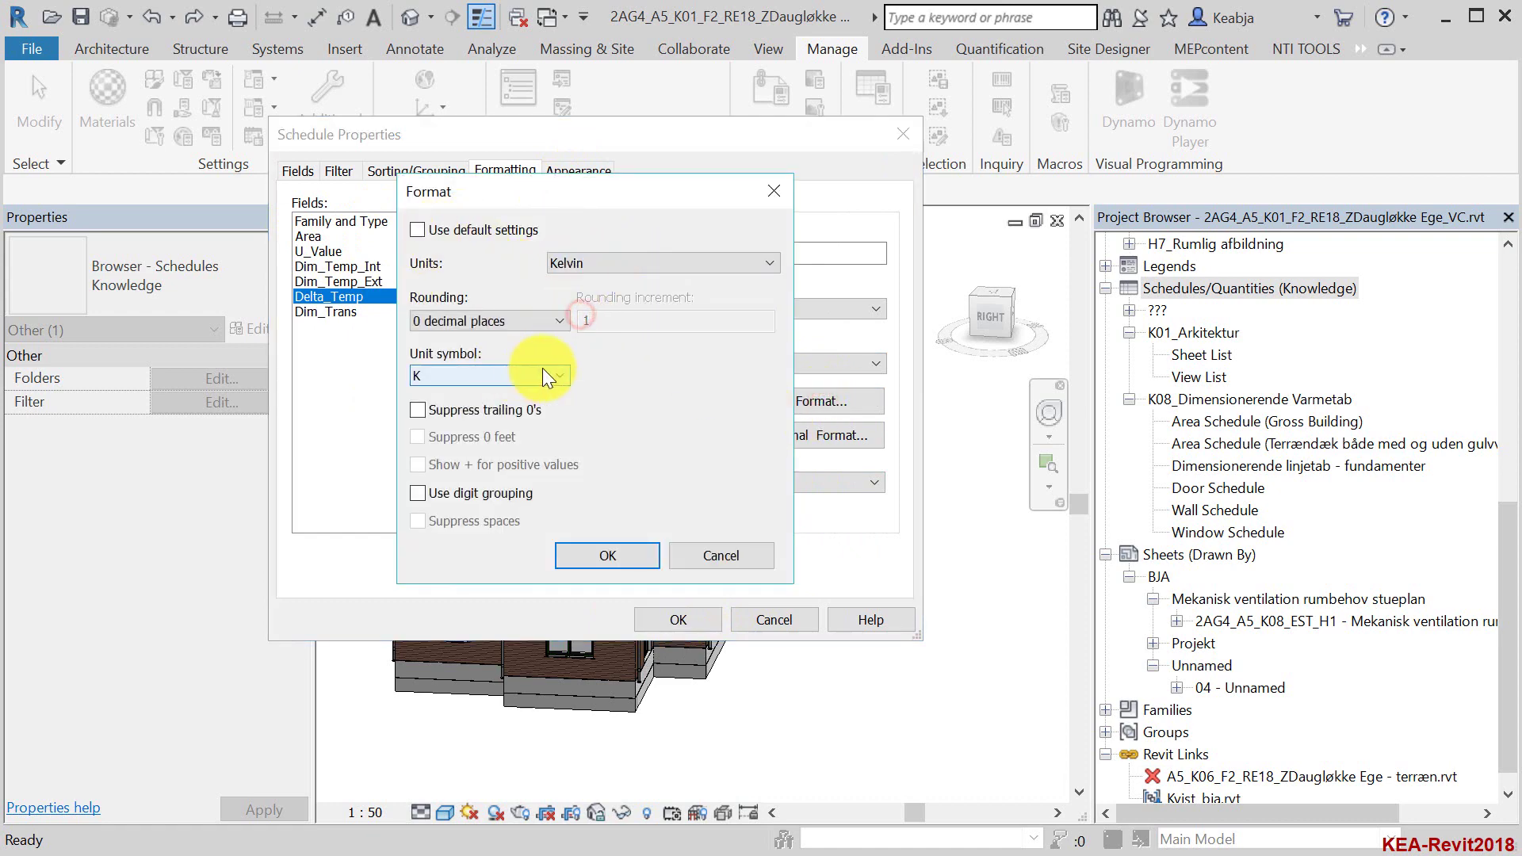
{"action": "left_click", "coordinate": [581, 557]}
- Enter U_Value 0.1, inside temperature 20 °C and outside temperature -12 °C for the roofs
{"action": "left_click", "coordinate": [700, 610]}
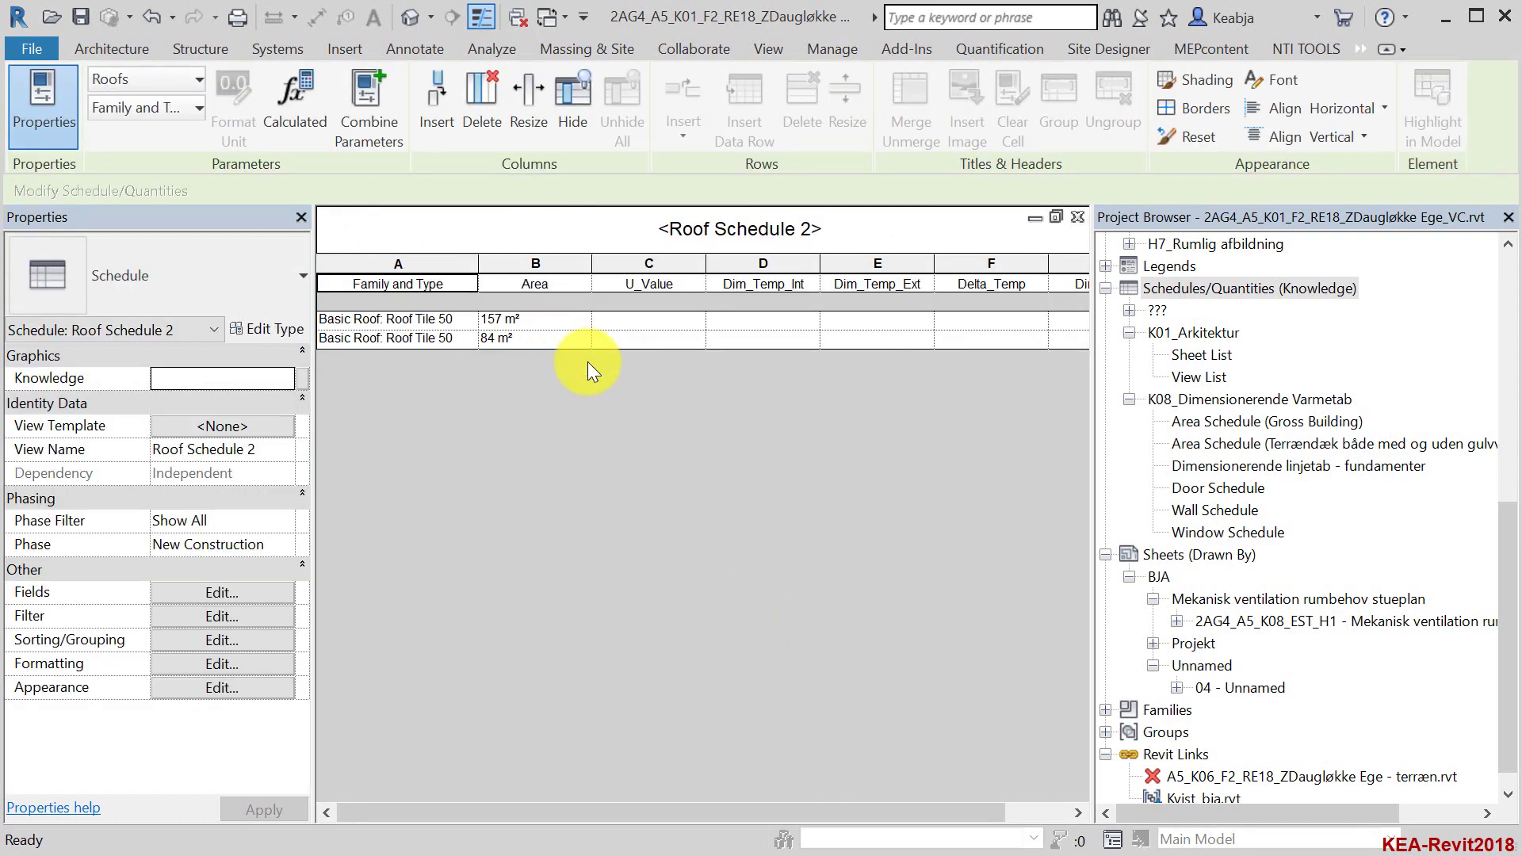
{"action": "left_click", "coordinate": [685, 320]}
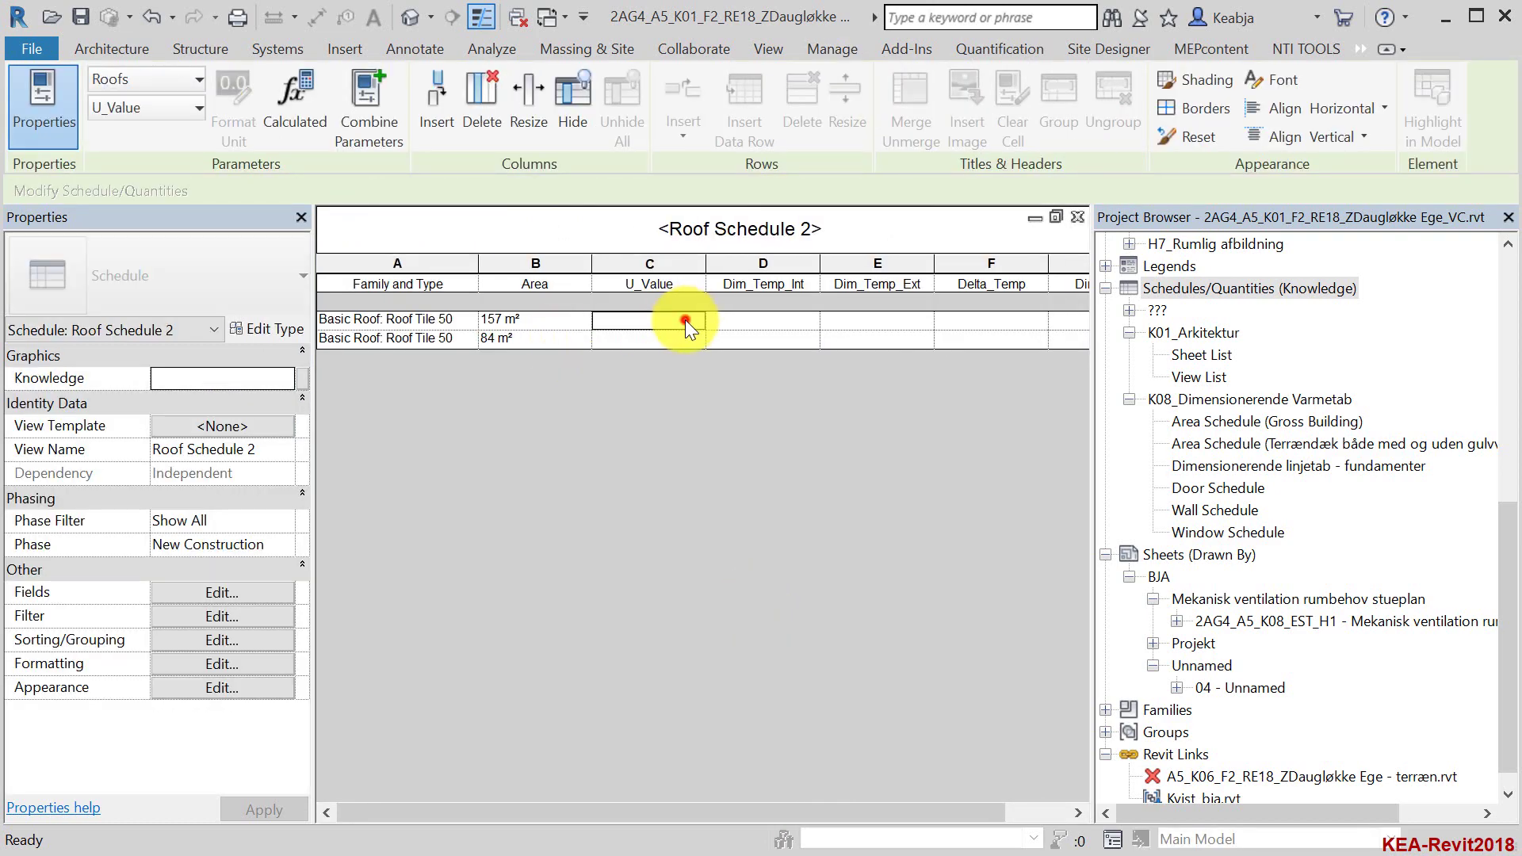
{"action": "type", "text": "0"}
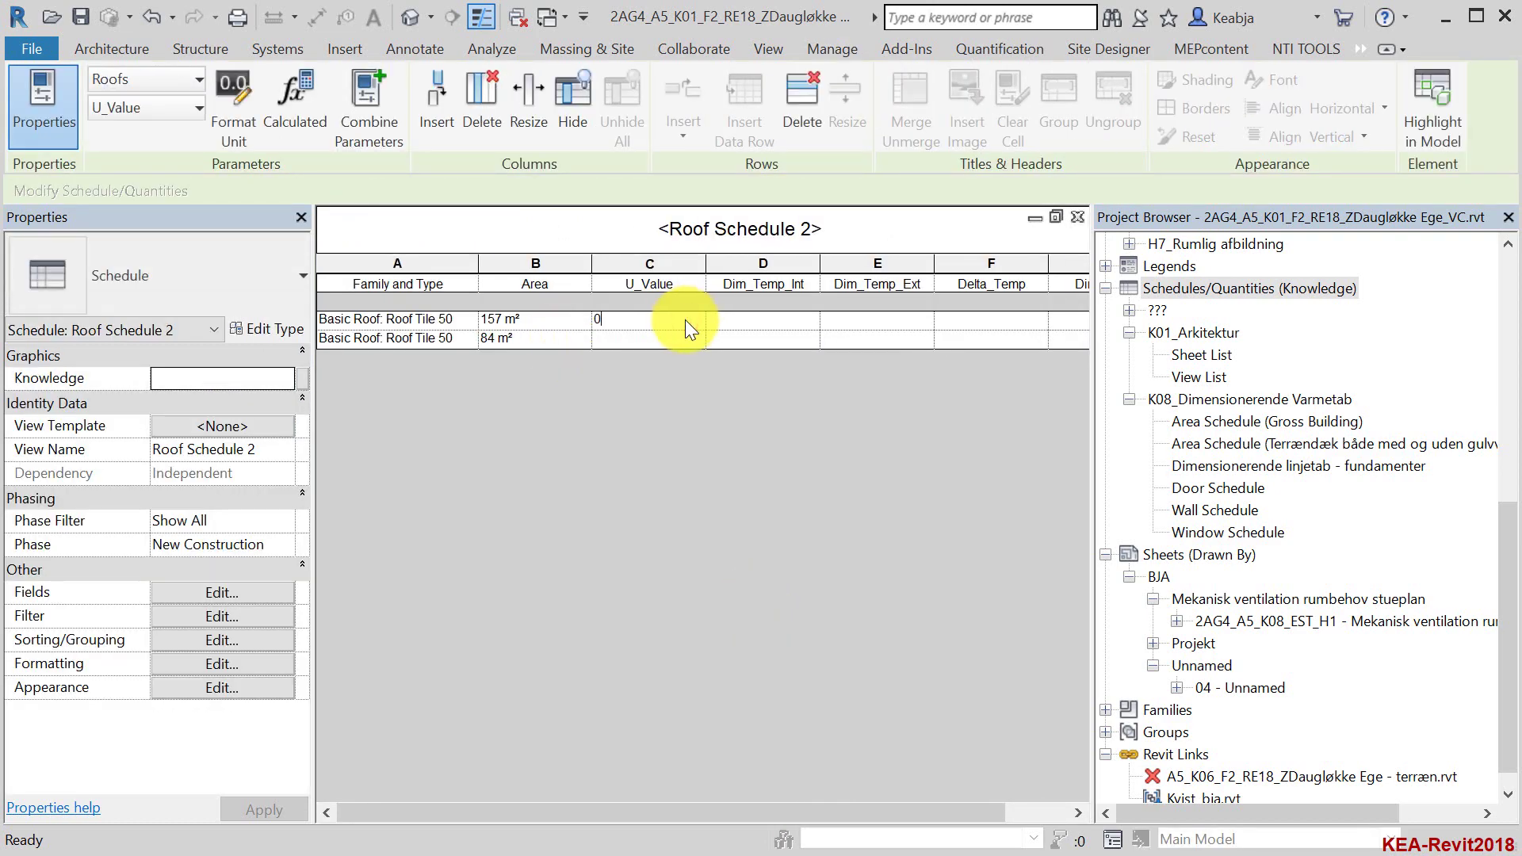
{"action": "type", "text": ".1"}
{"action": "key", "text": "Return"}
{"action": "key", "text": "Return"}
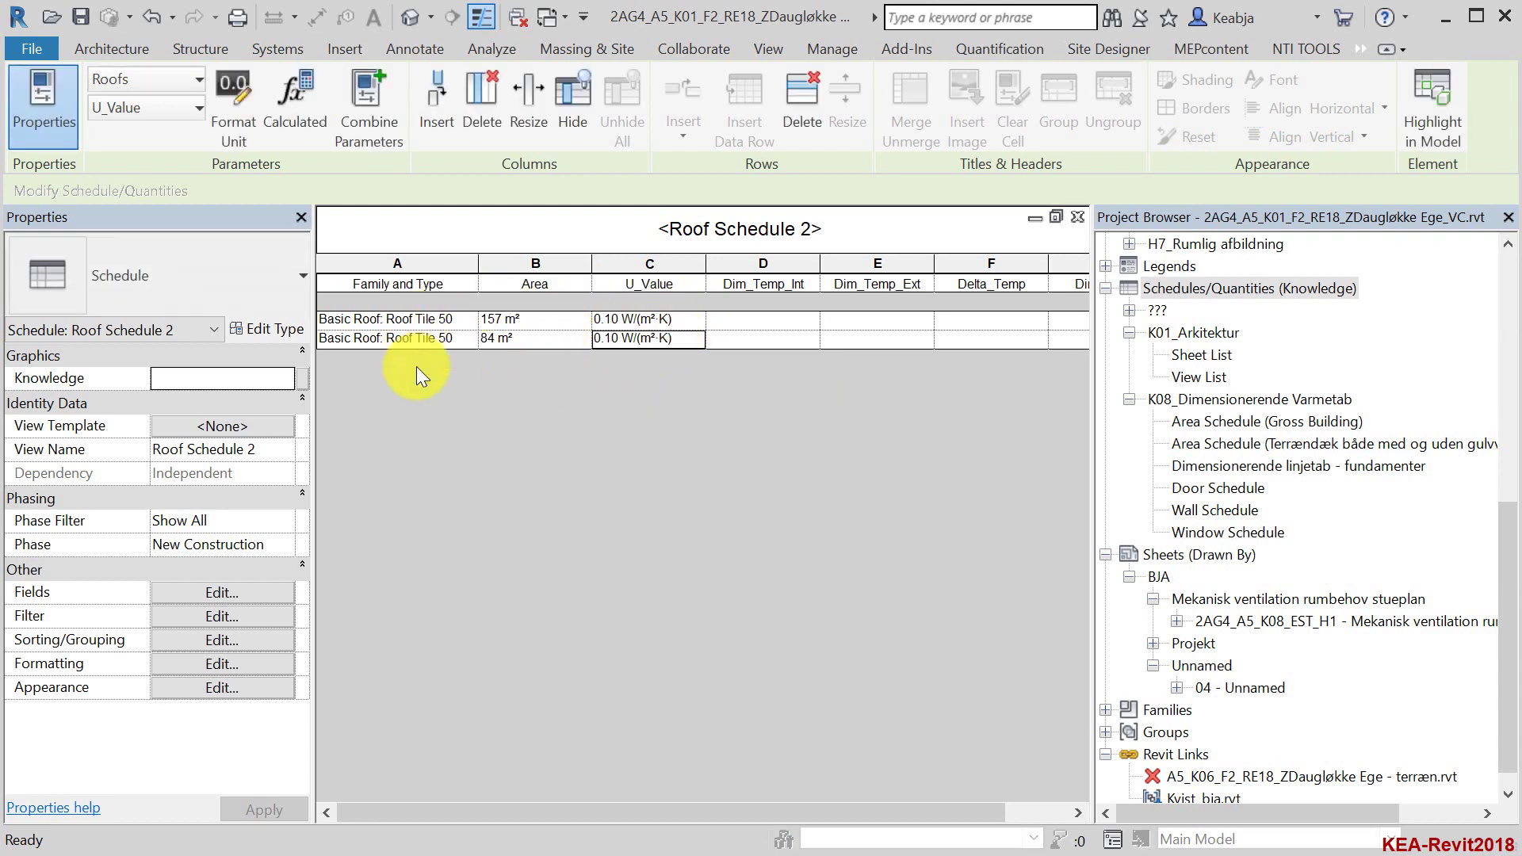
{"action": "left_click", "coordinate": [758, 320]}
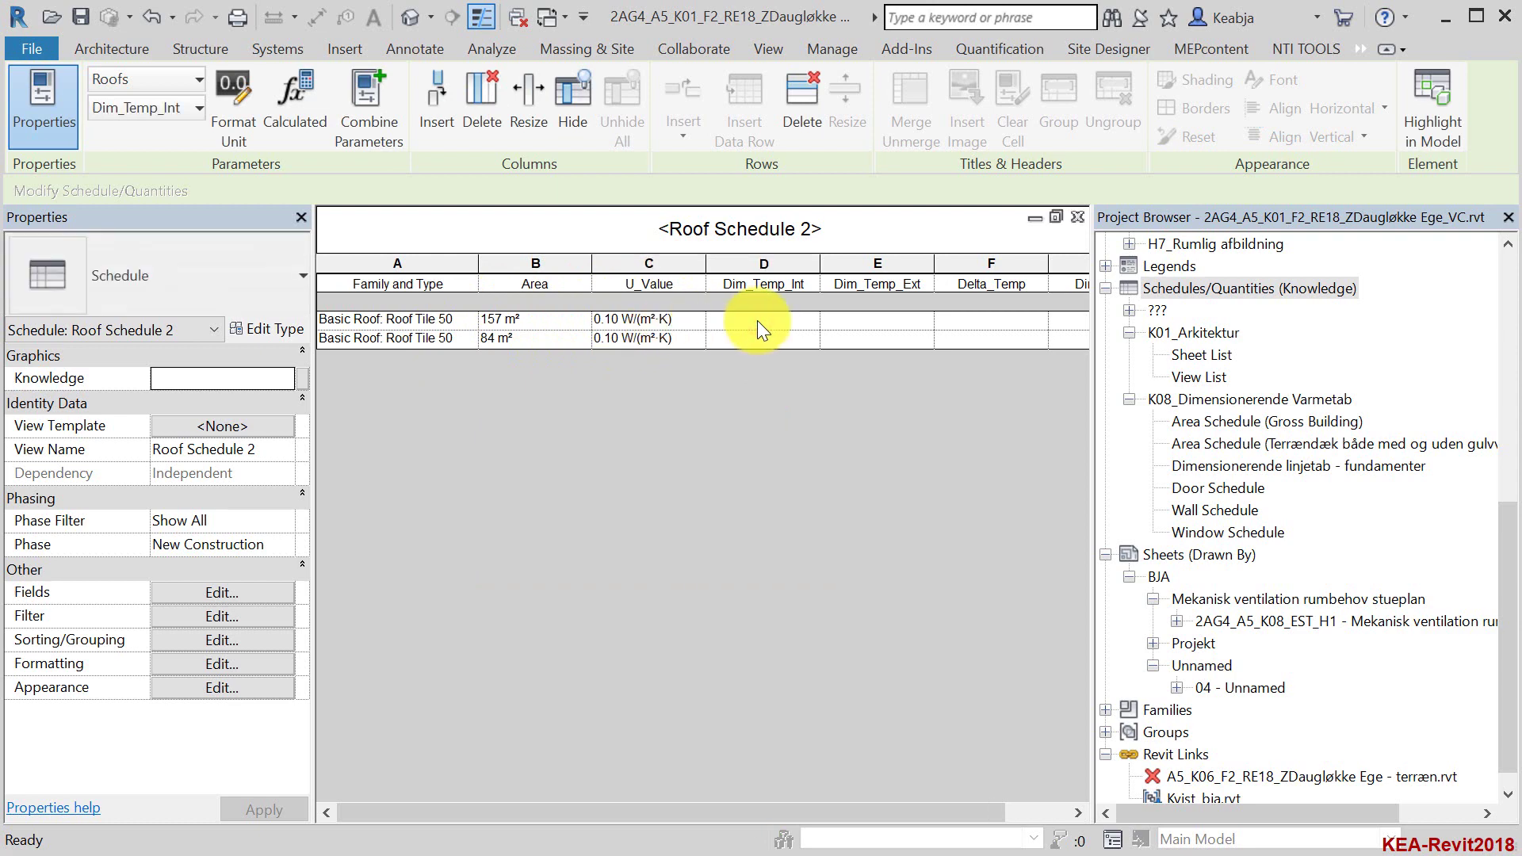
{"action": "type", "text": "20"}
{"action": "key", "text": "Return"}
{"action": "key", "text": "Return"}
{"action": "left_click", "coordinate": [858, 315]}
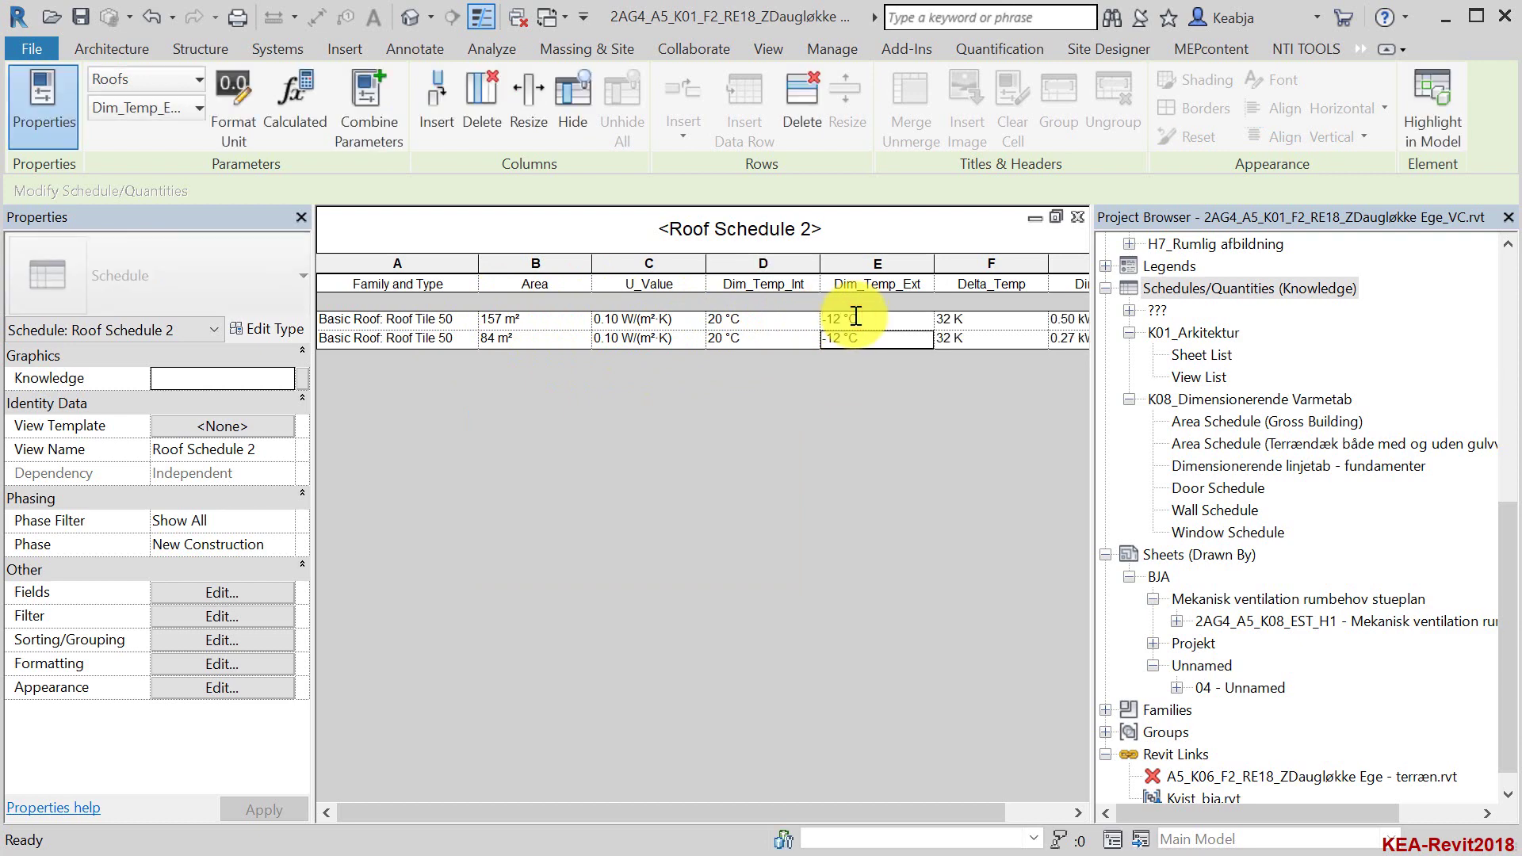
{"action": "key", "text": "Return"}
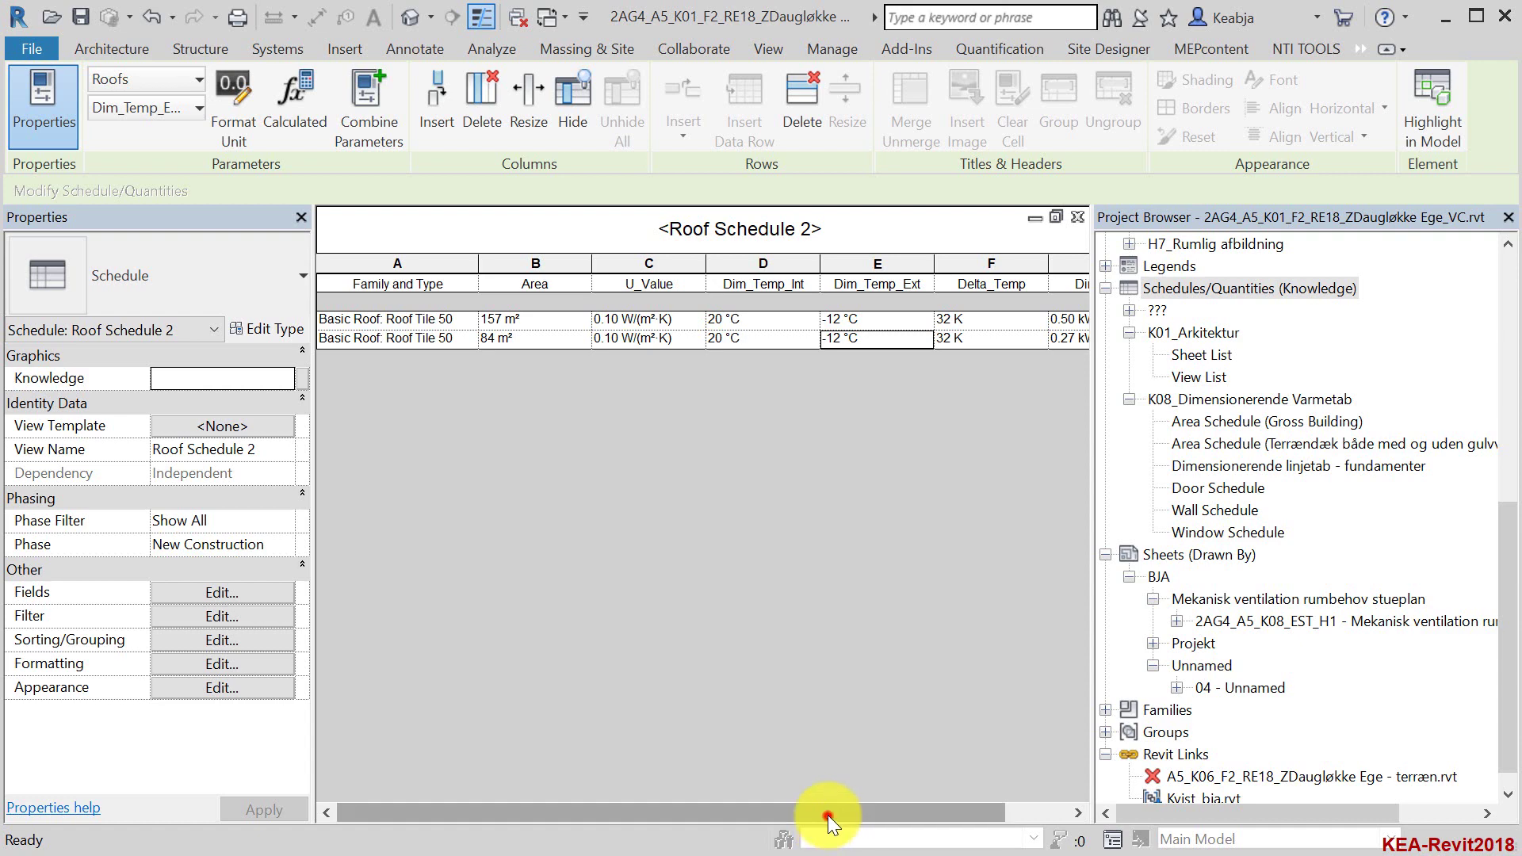
{"action": "left_click_drag", "start_coordinate": [827, 813], "coordinate": [1000, 806]}
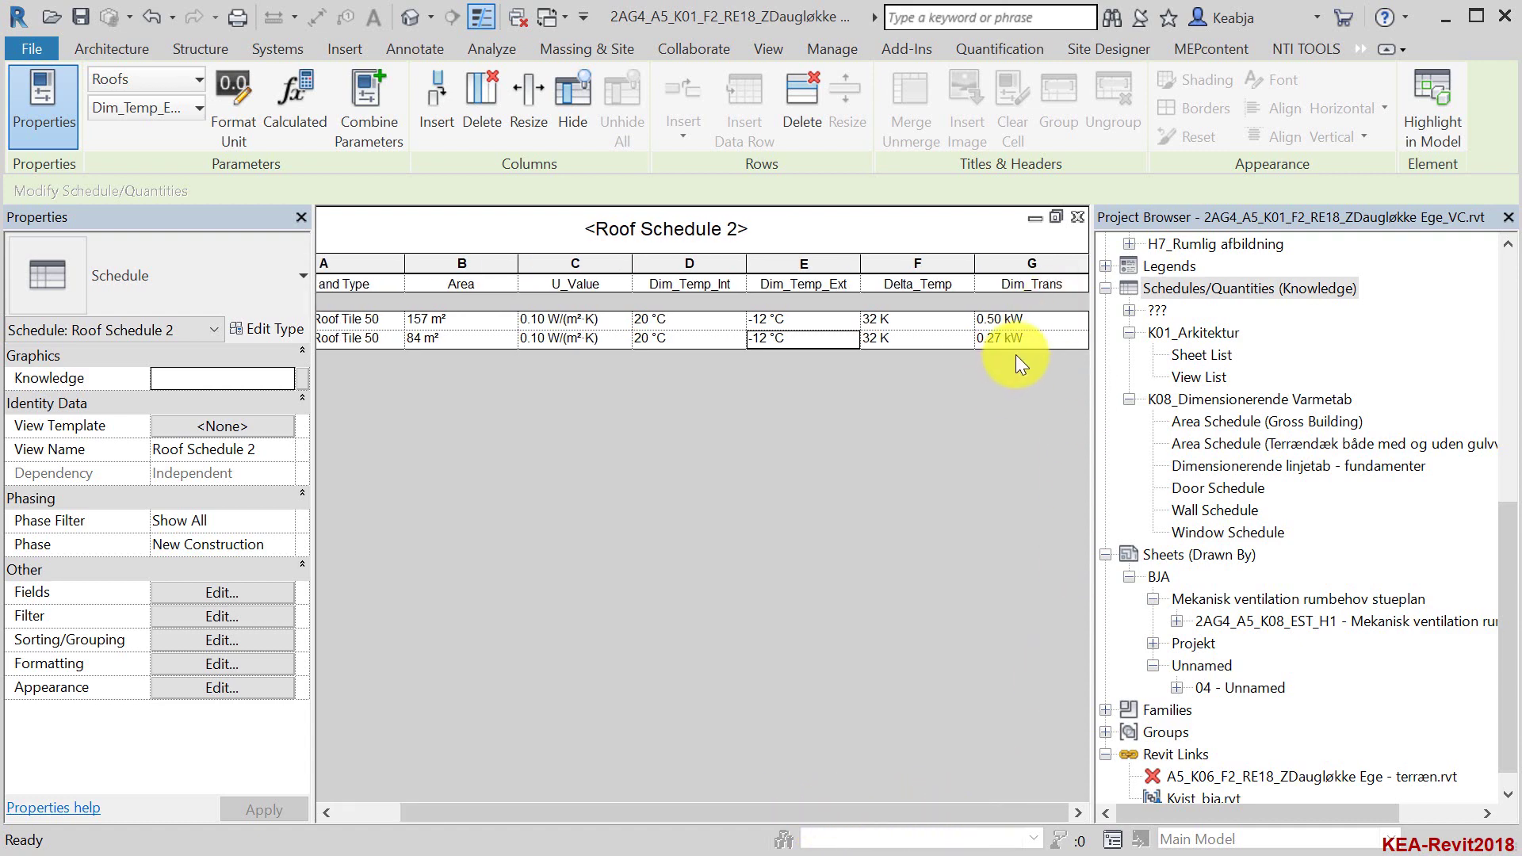
- Make Dim_Trans calculate totals and turn on grand totals in Sorting/Grouping
{"action": "left_click", "coordinate": [255, 596]}
{"action": "left_click", "coordinate": [502, 169]}
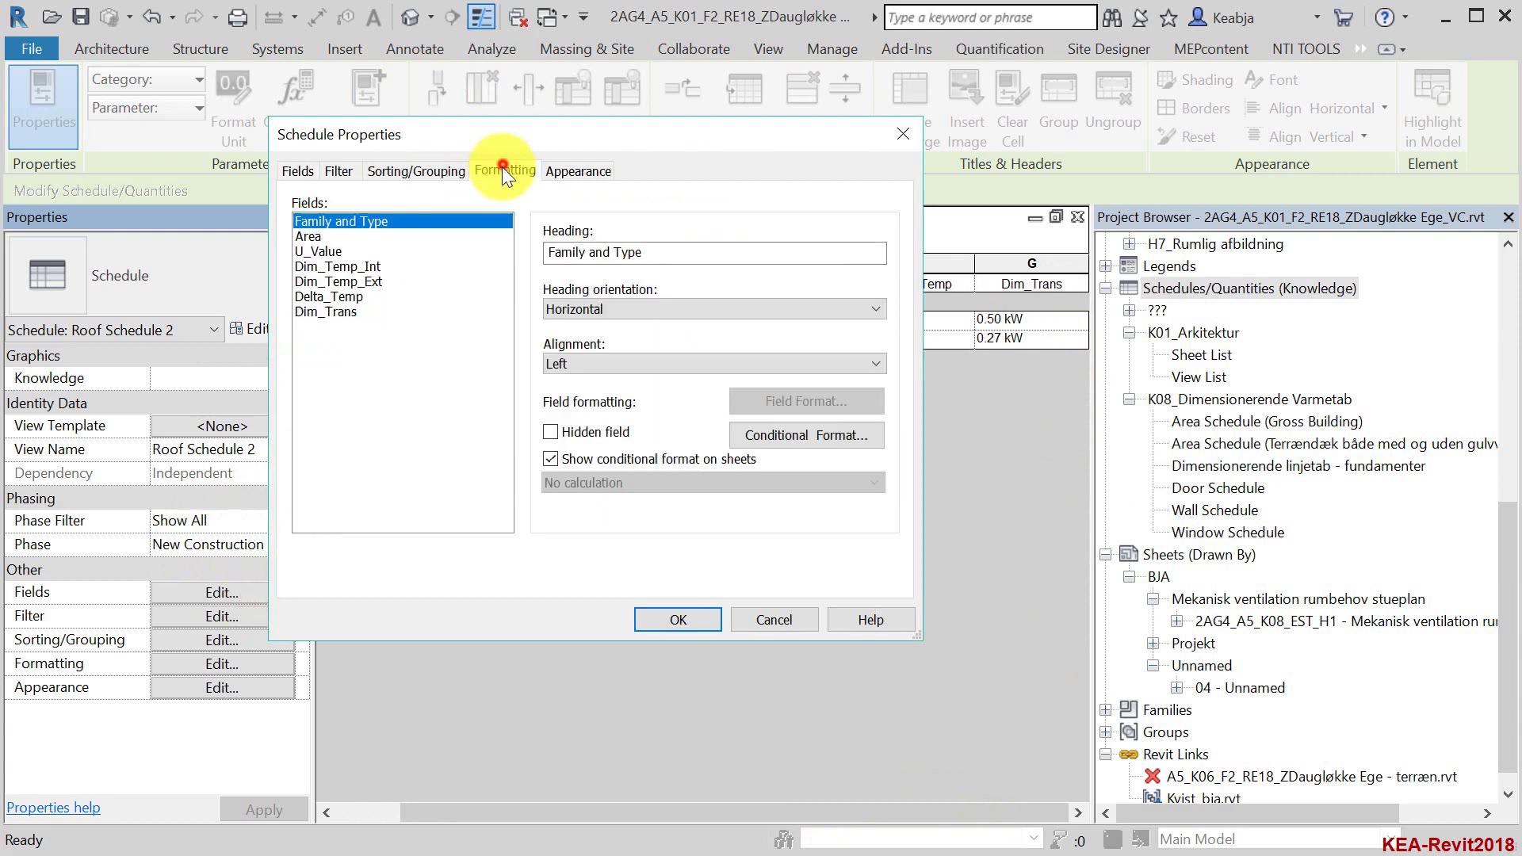
{"action": "left_click", "coordinate": [328, 312]}
{"action": "left_click", "coordinate": [861, 480]}
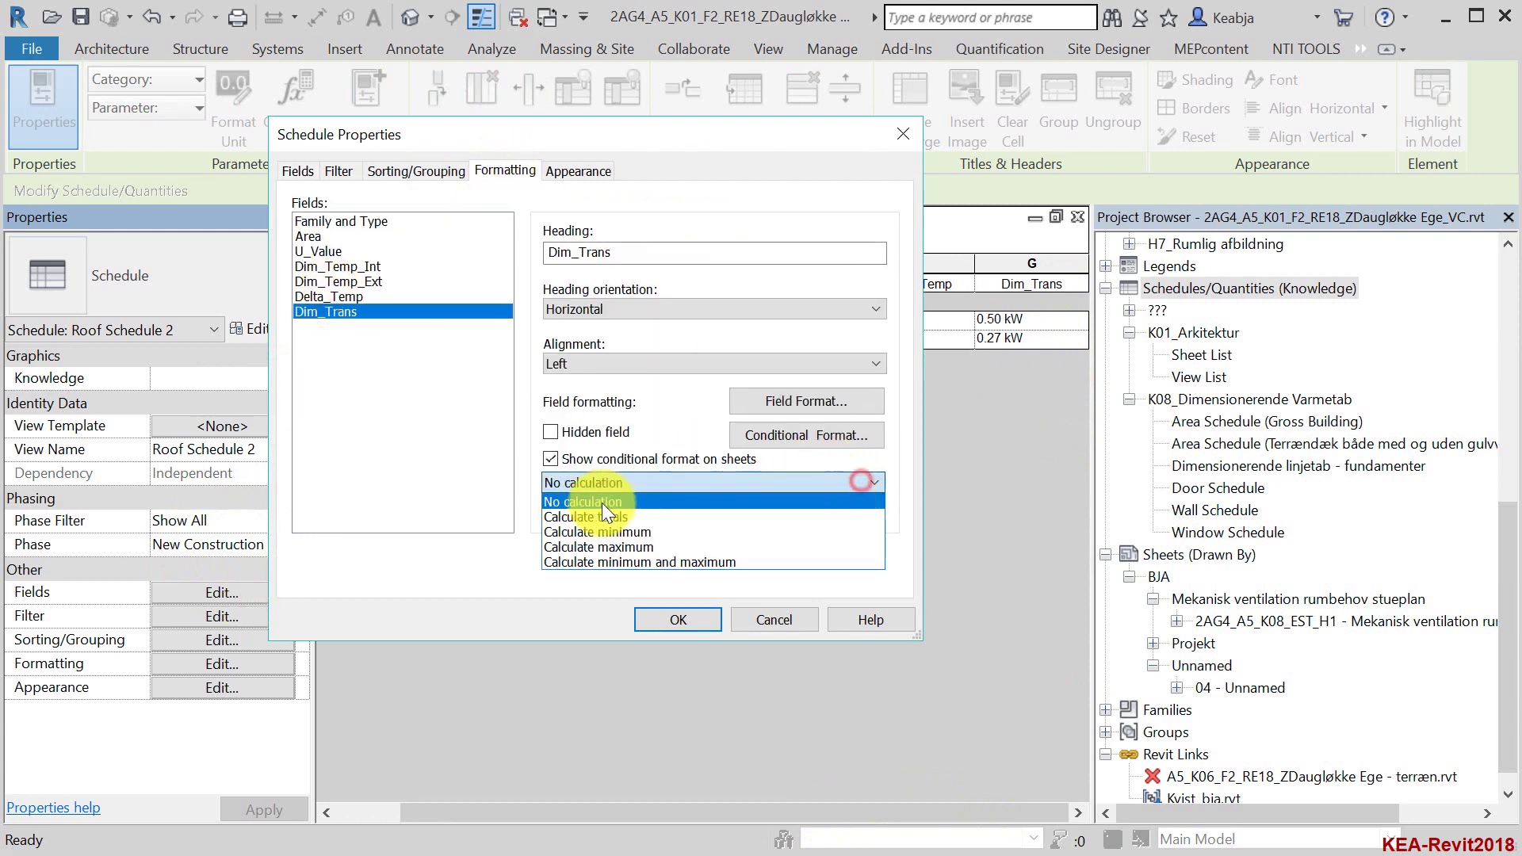
{"action": "left_click", "coordinate": [601, 502]}
{"action": "left_click", "coordinate": [430, 168]}
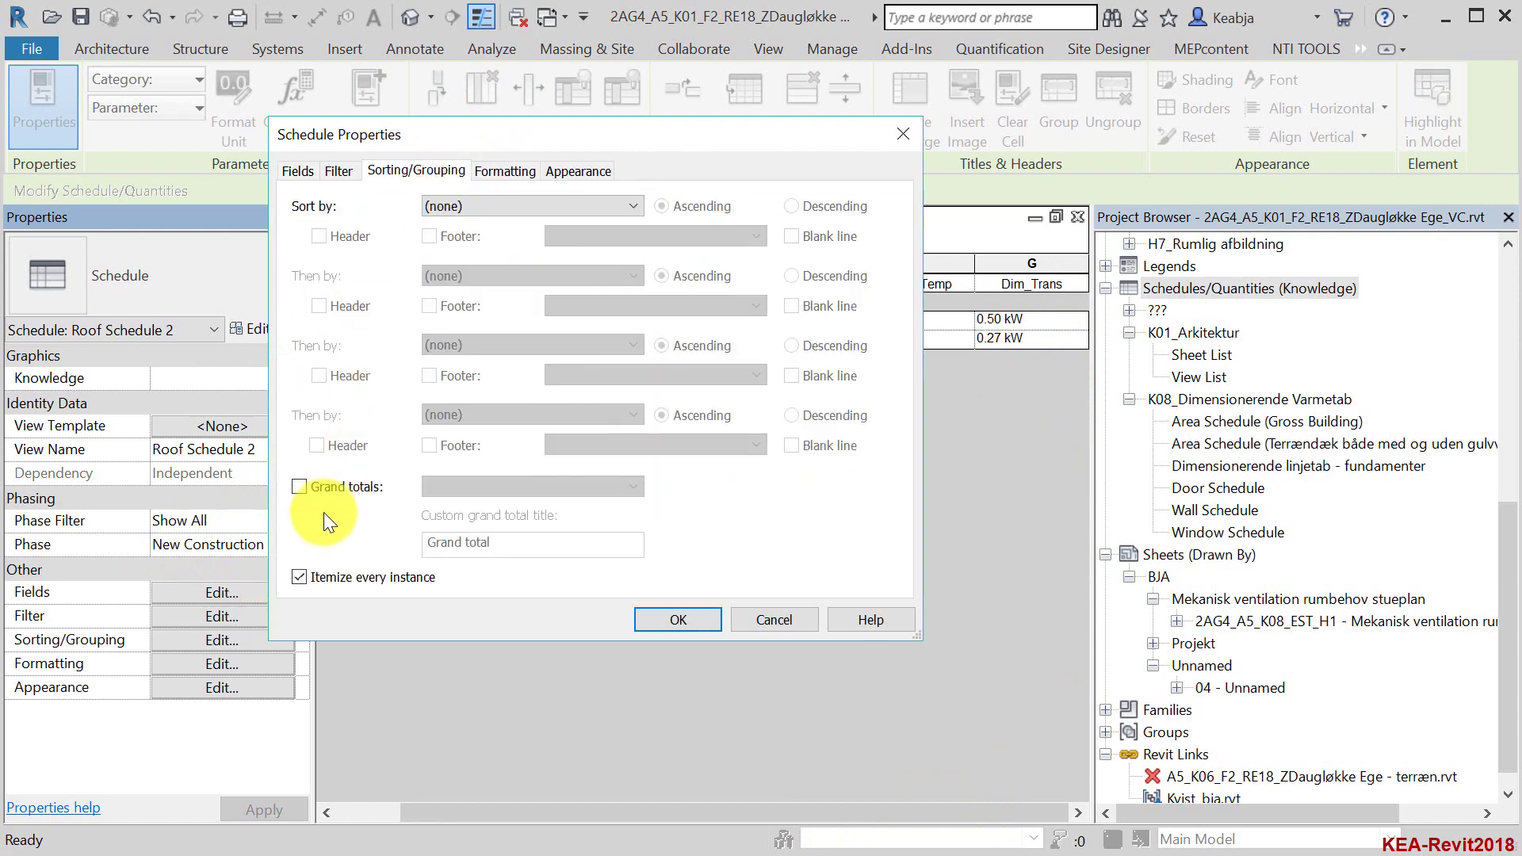
{"action": "left_click", "coordinate": [299, 486]}
{"action": "left_click", "coordinate": [673, 617]}
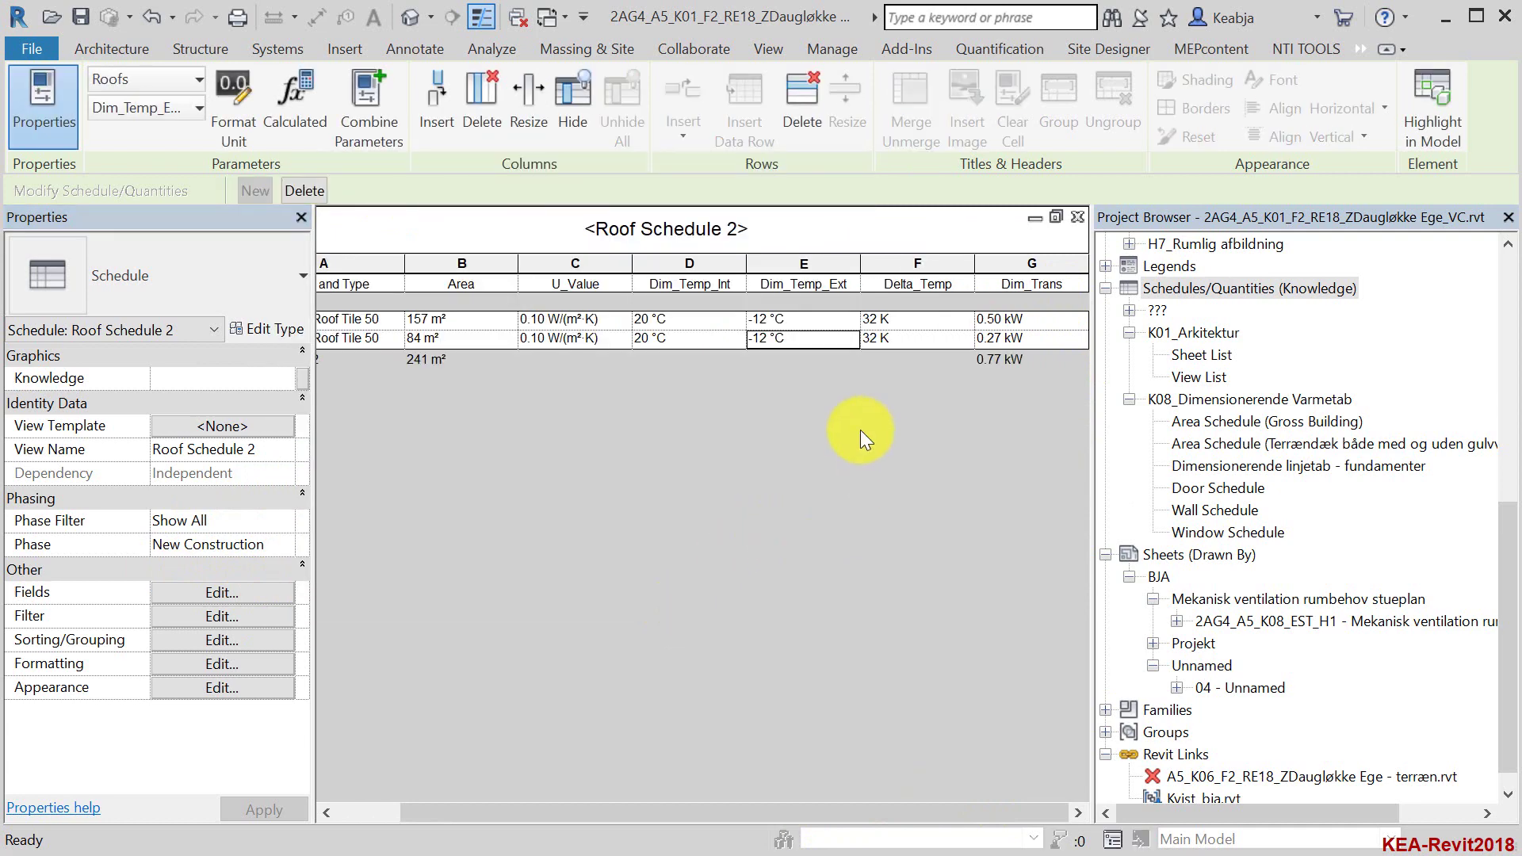